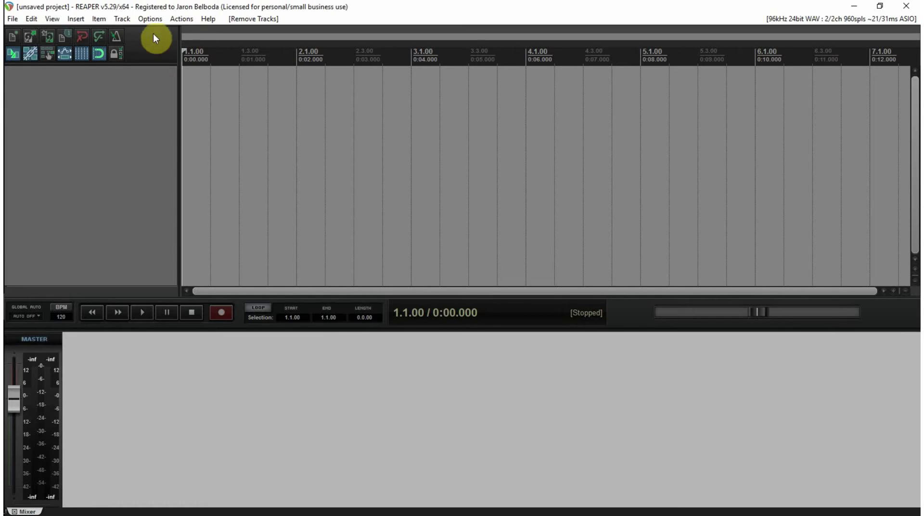
- Preview the Default, Default_3.0 and Default_4.0 interface themes
left_click(154, 19)
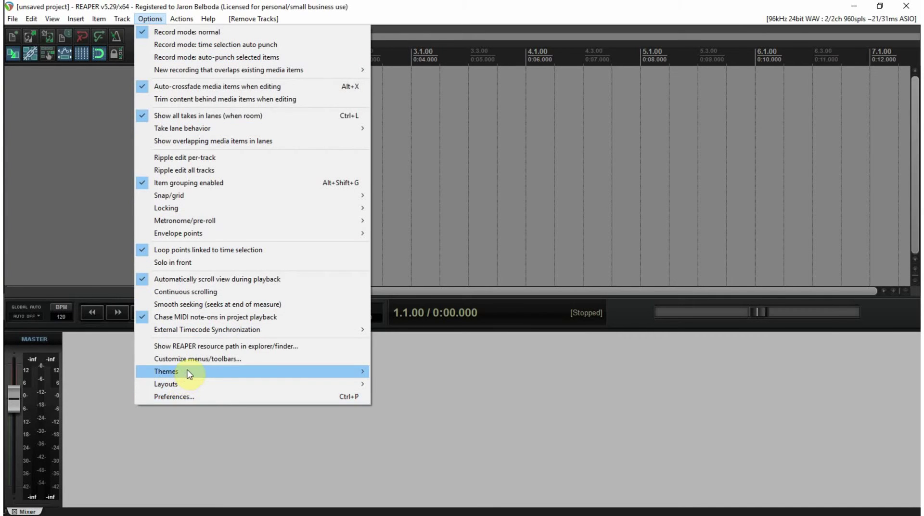
mouse_move(356, 379)
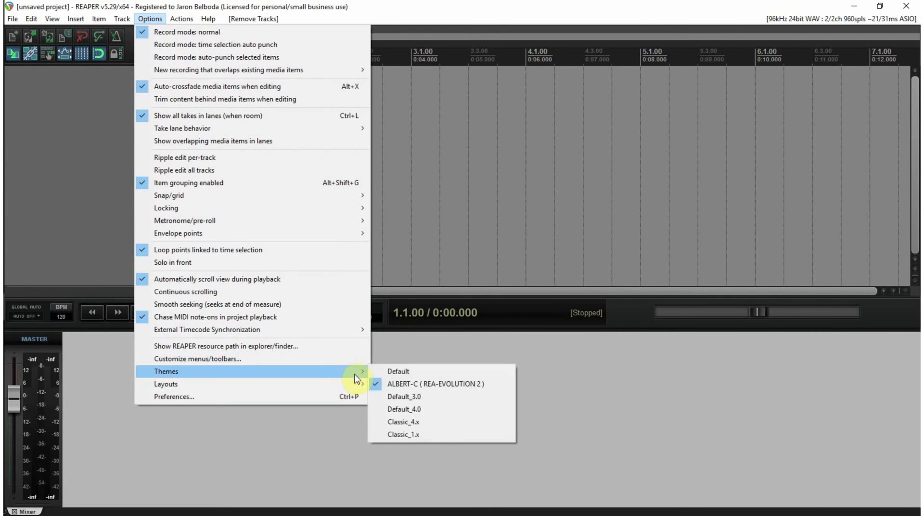
left_click(401, 371)
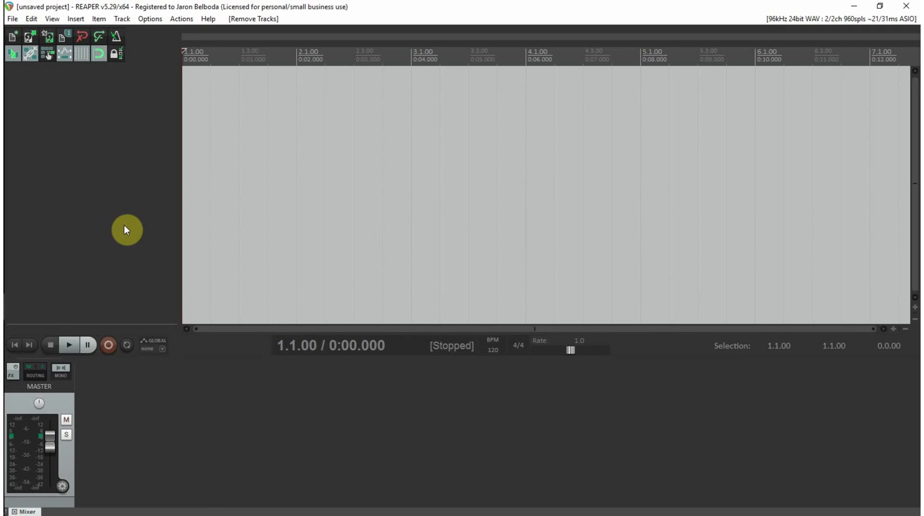
left_click(148, 19)
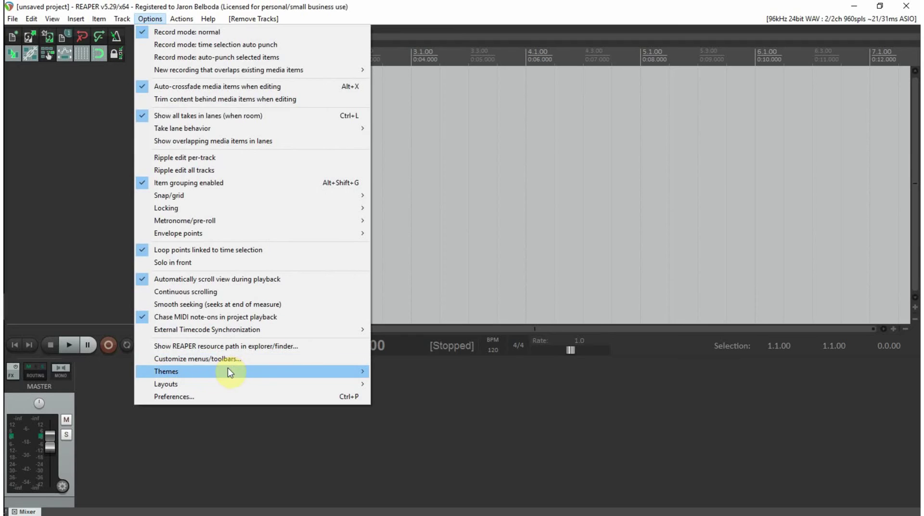
mouse_move(232, 371)
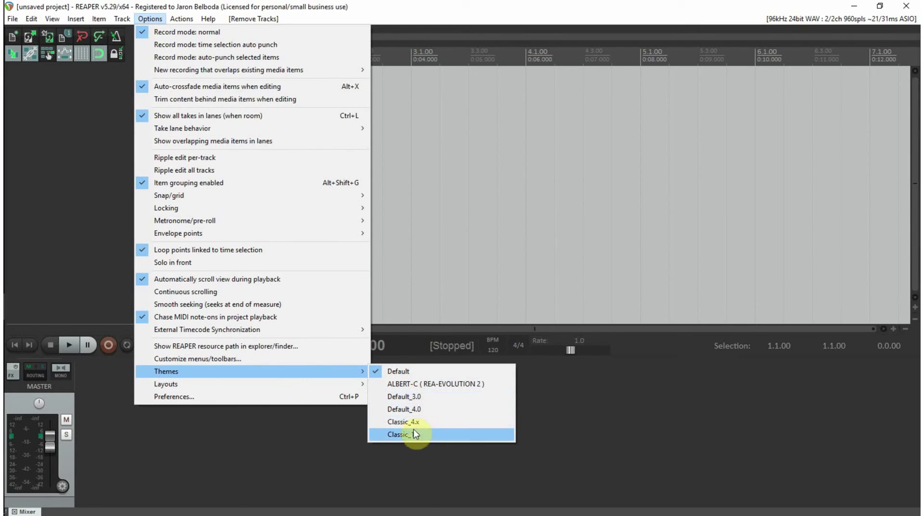
left_click(416, 397)
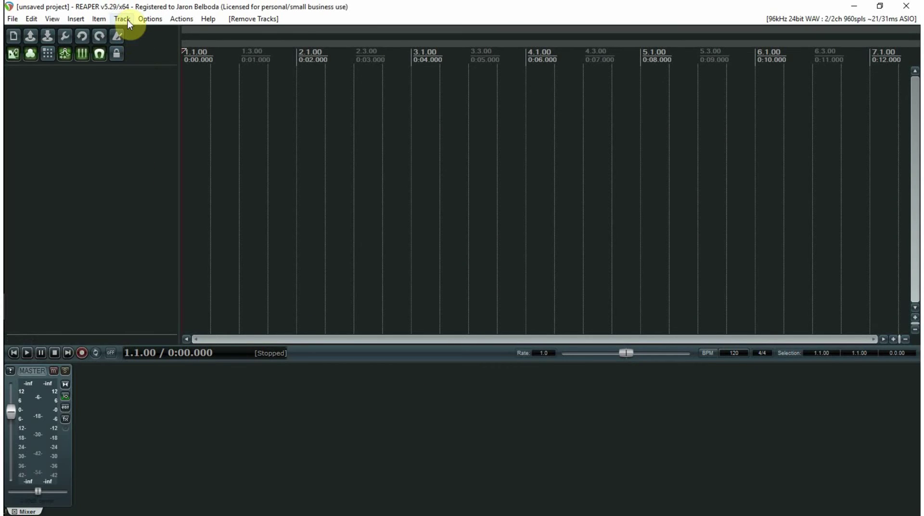
left_click(143, 19)
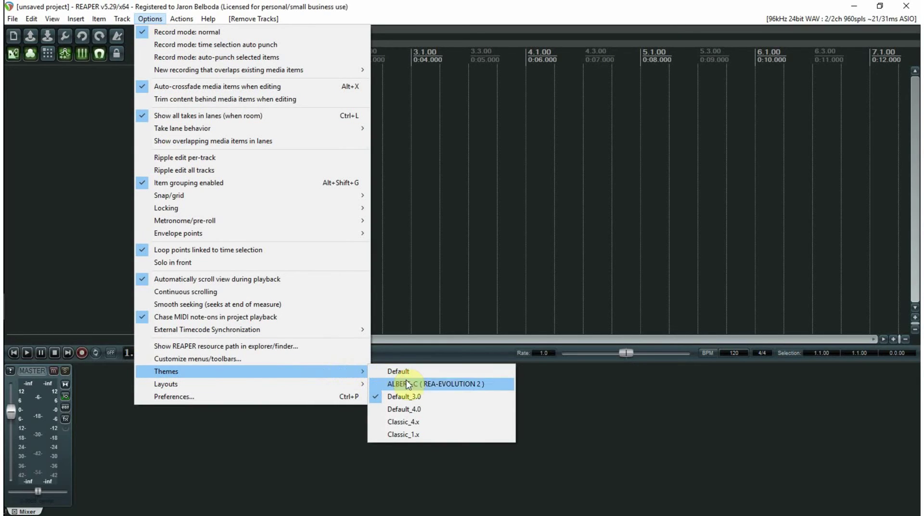
left_click(424, 409)
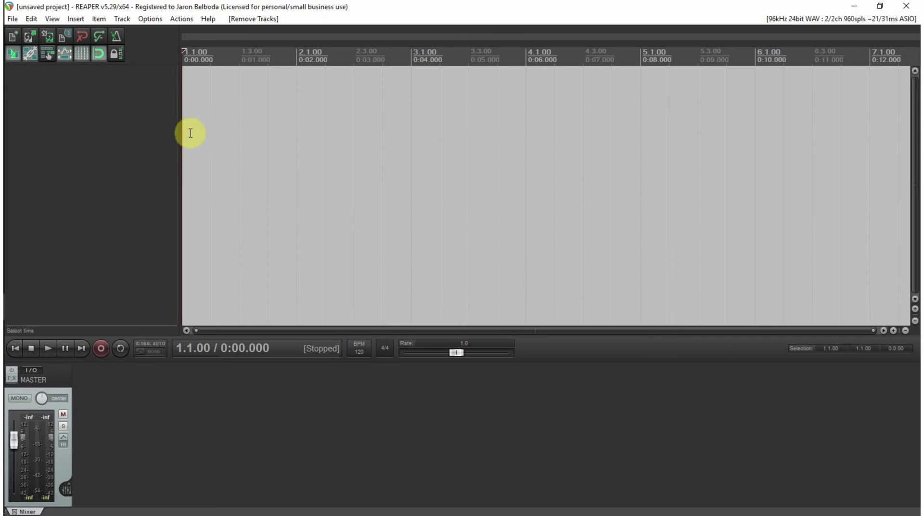
- Try the Classic_4.x and Classic_1.x themes, then return to the Default theme
left_click(140, 18)
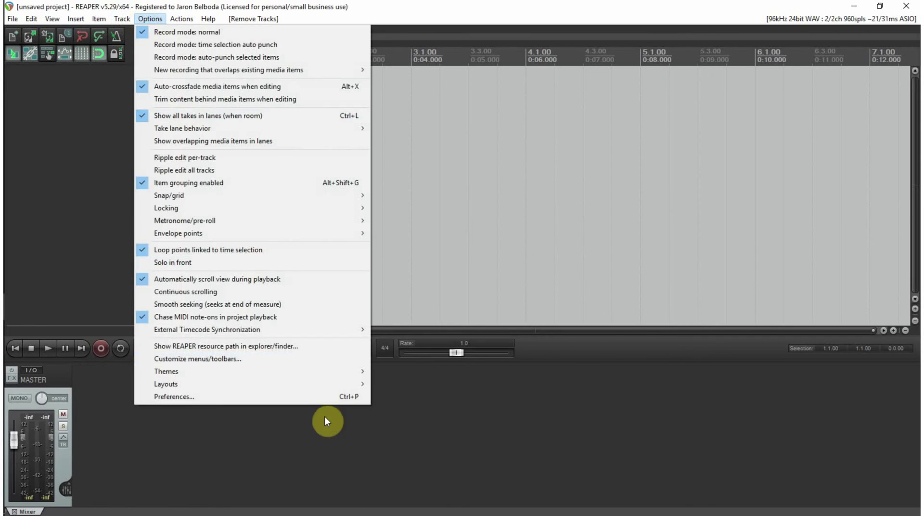
mouse_move(339, 374)
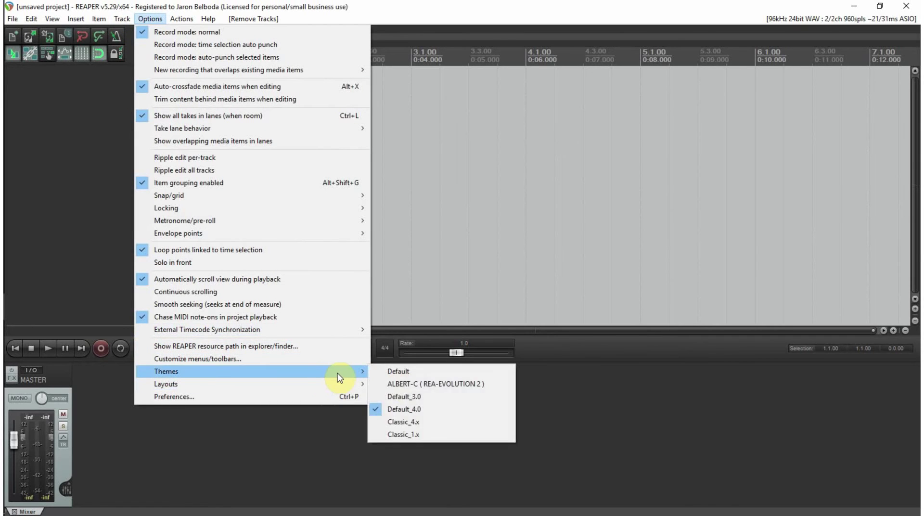
left_click(424, 424)
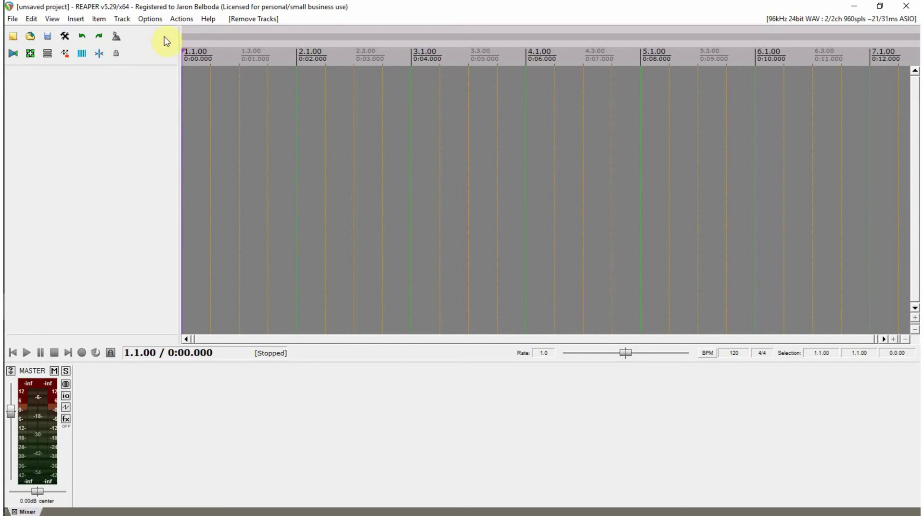
left_click(155, 22)
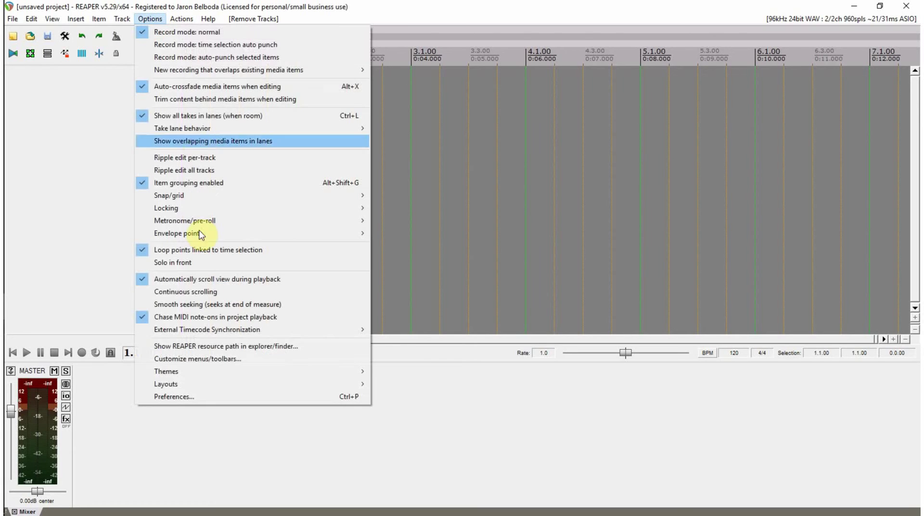
mouse_move(206, 378)
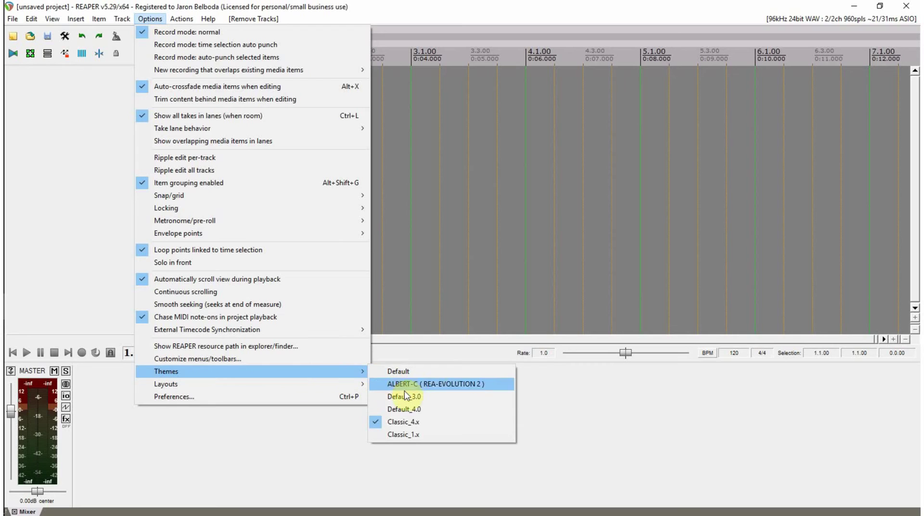
left_click(413, 436)
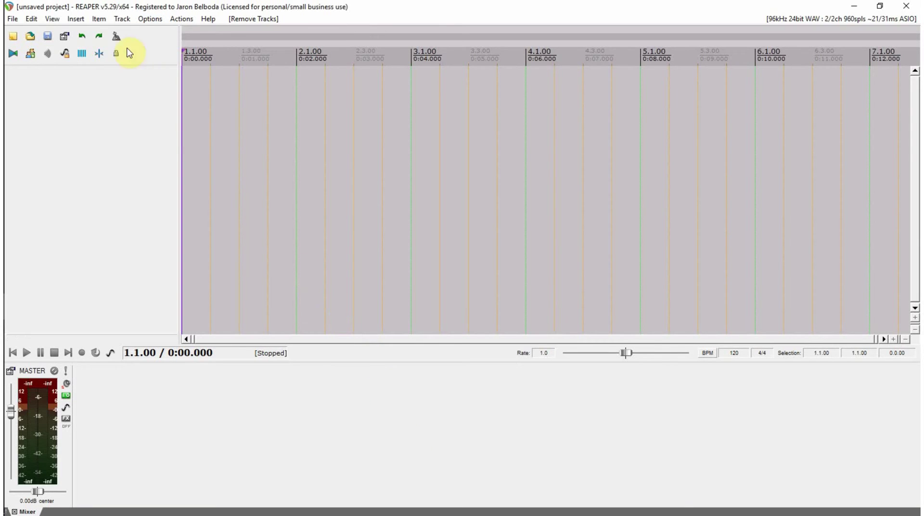
left_click(152, 21)
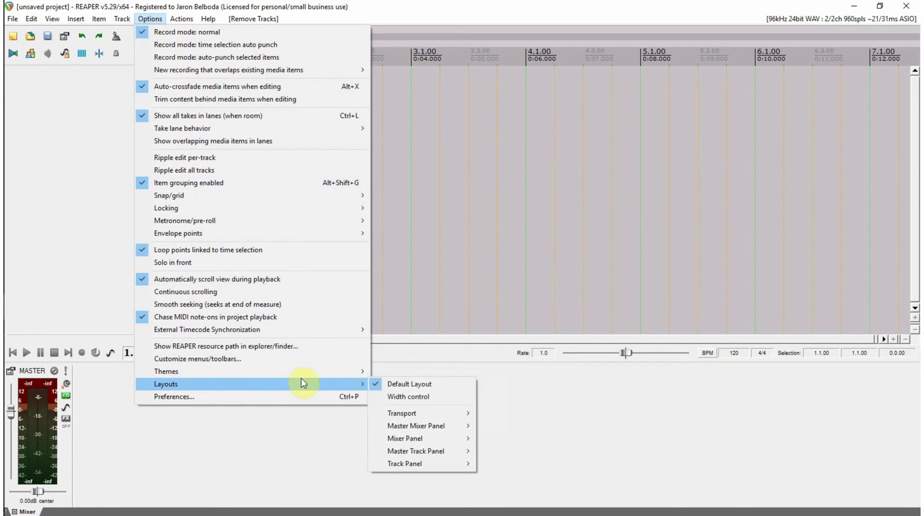
mouse_move(315, 375)
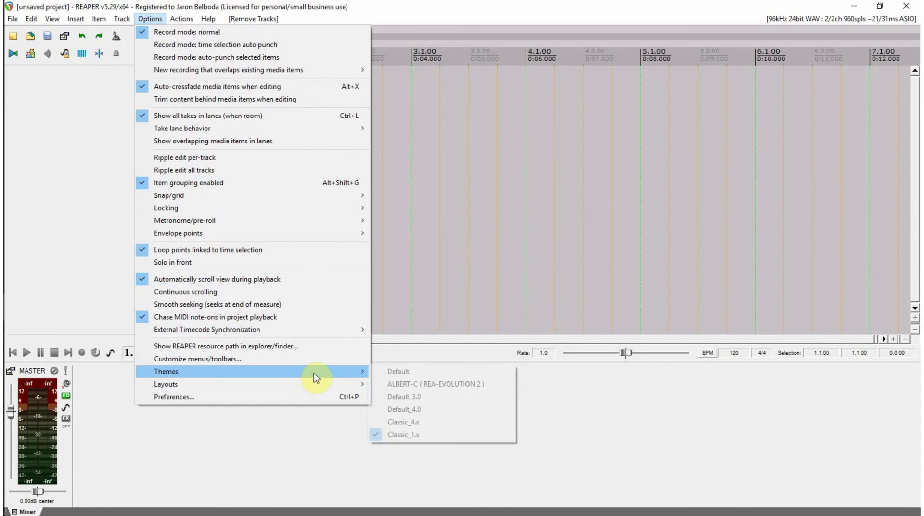
left_click(415, 377)
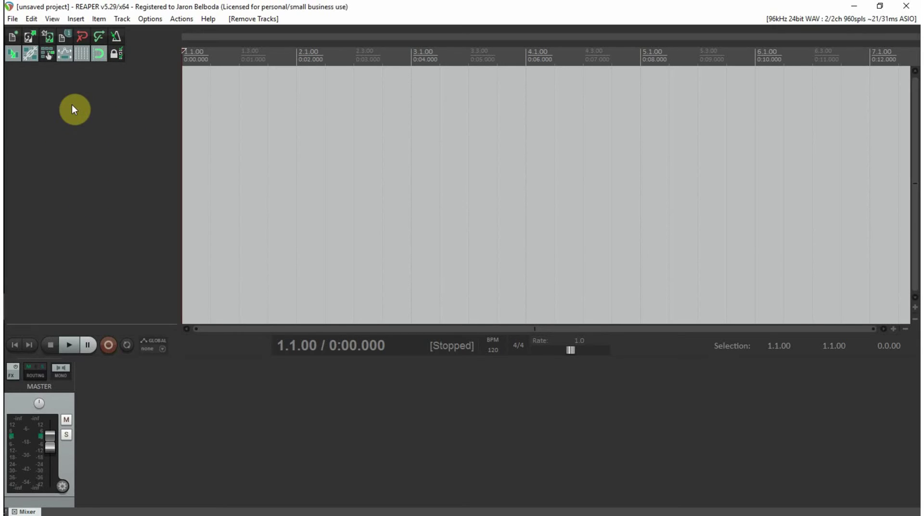
right_click(72, 107)
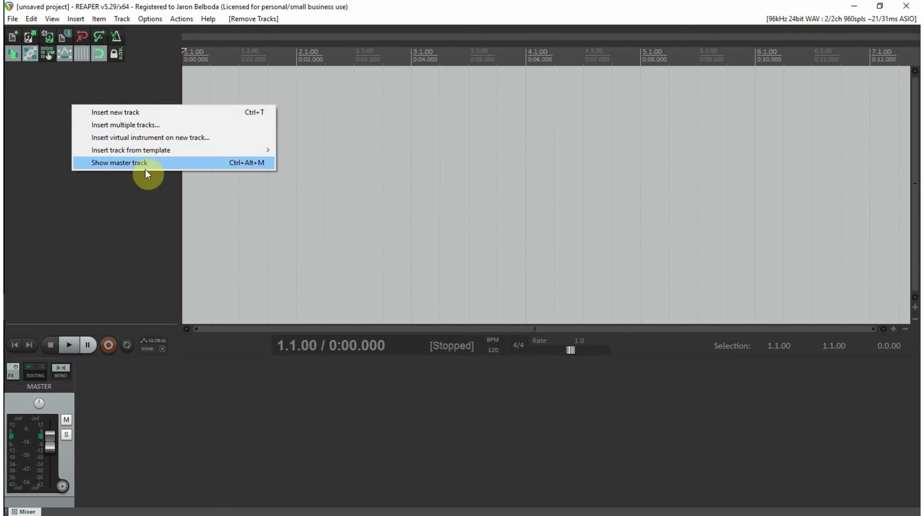
- Insert a virtual instrument on a new track, choosing ReaSynth from the list
left_click(151, 139)
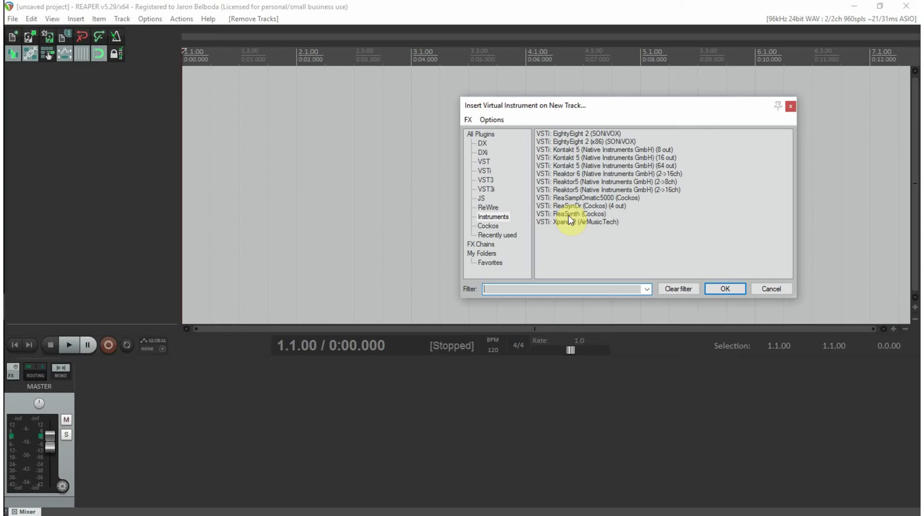
double_click(568, 215)
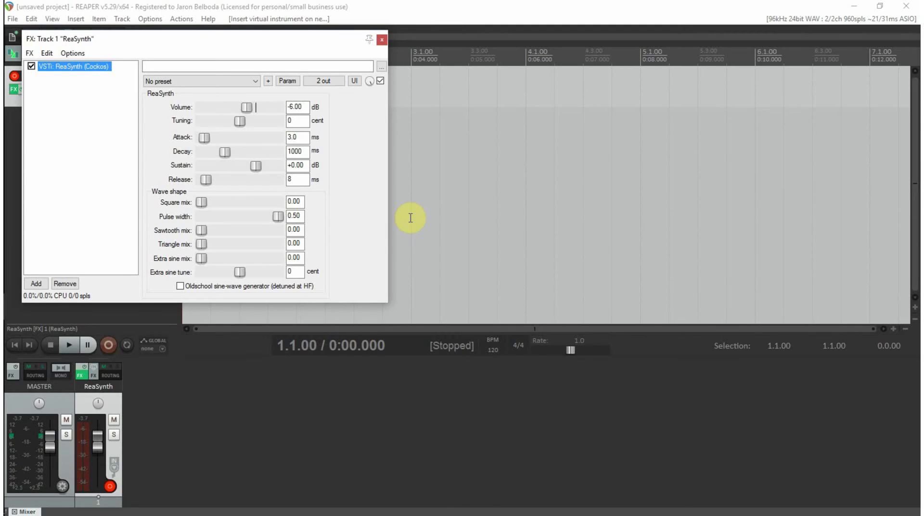
- Centre the ReaSynth settings window and check its preset list, leaving No preset
left_click_drag(233, 44, 434, 76)
left_click(455, 111)
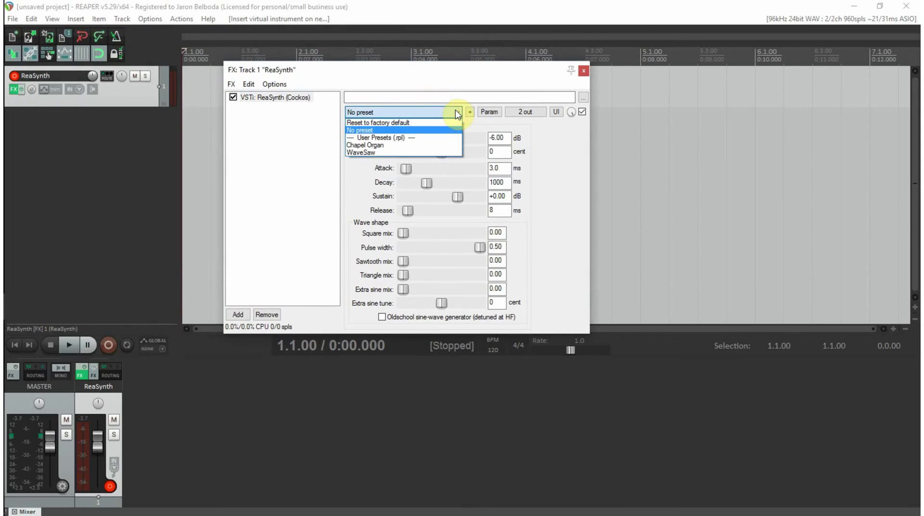
left_click(454, 74)
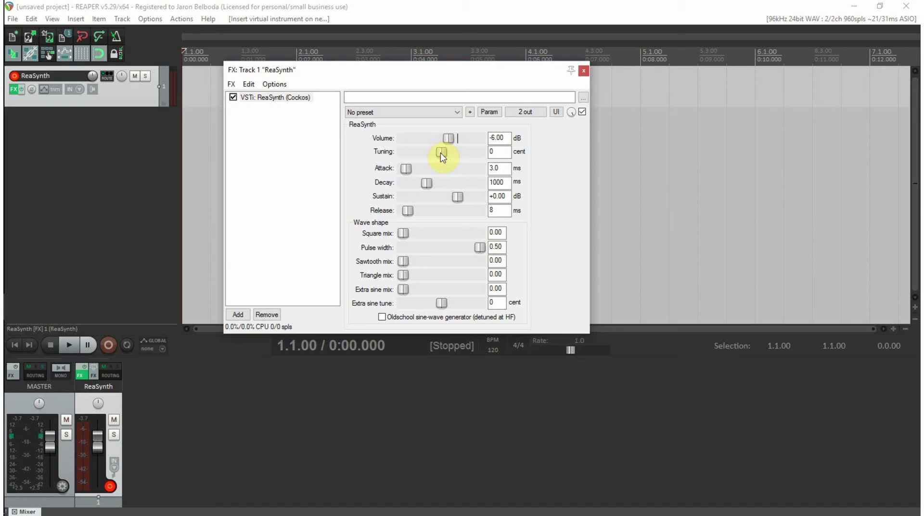
- Nudge the tuning and reset it to 0 cent, then lengthen the attack toward 1665 ms
mouse_move(441, 152)
left_mouse_down()
mouse_move(476, 157)
mouse_move(399, 159)
mouse_move(467, 160)
mouse_move(442, 162)
left_mouse_up()
double_click(444, 155)
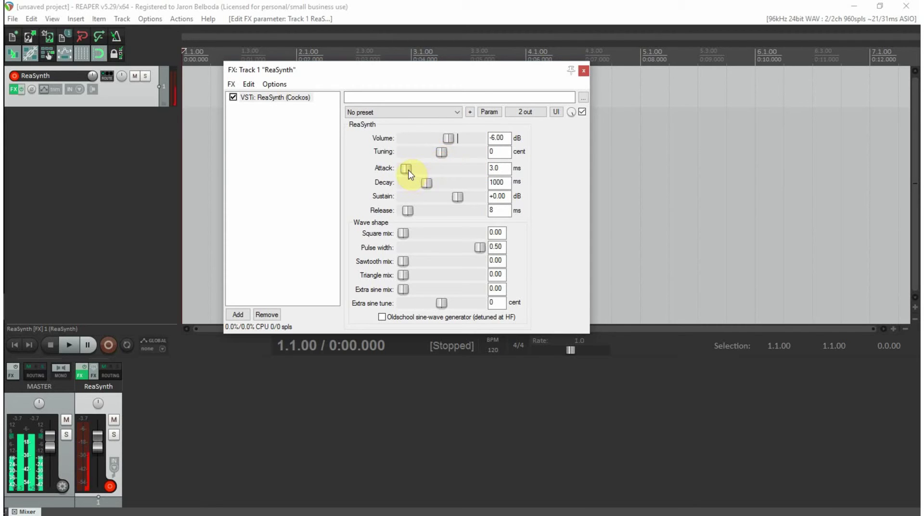
left_click_drag(408, 170, 432, 171)
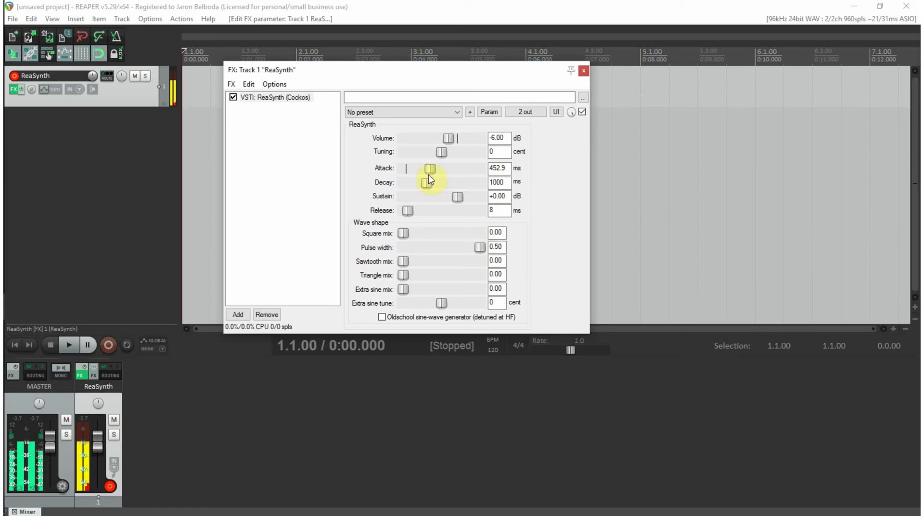
mouse_move(430, 170)
left_mouse_down()
mouse_move(451, 174)
mouse_move(429, 173)
left_mouse_up()
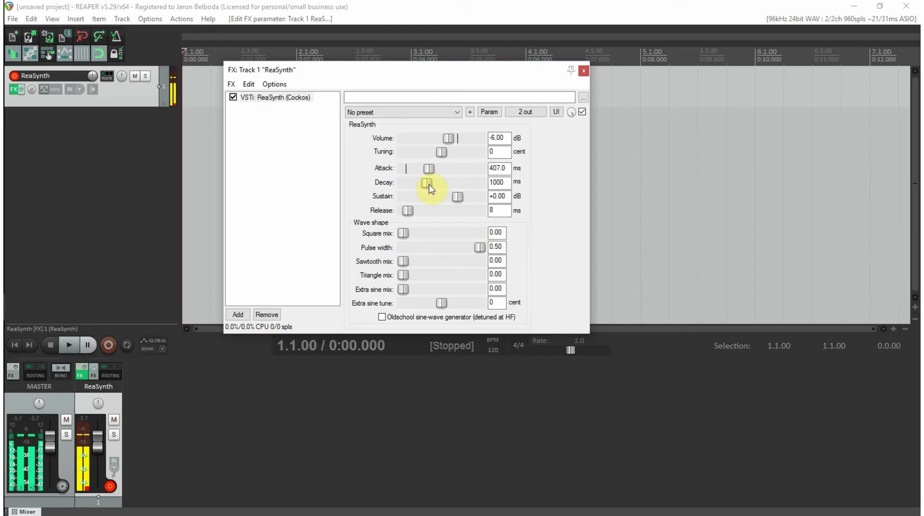
- Stretch the decay to about 14000 ms and reset it, then raise sustain and reset to +0.00 dB
left_click_drag(429, 185, 460, 191)
left_click_drag(460, 187, 405, 187)
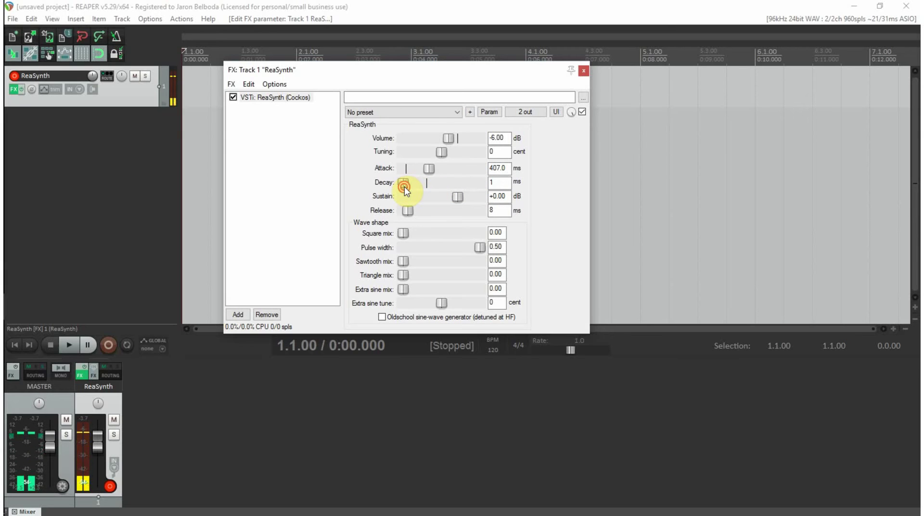
double_click(404, 186)
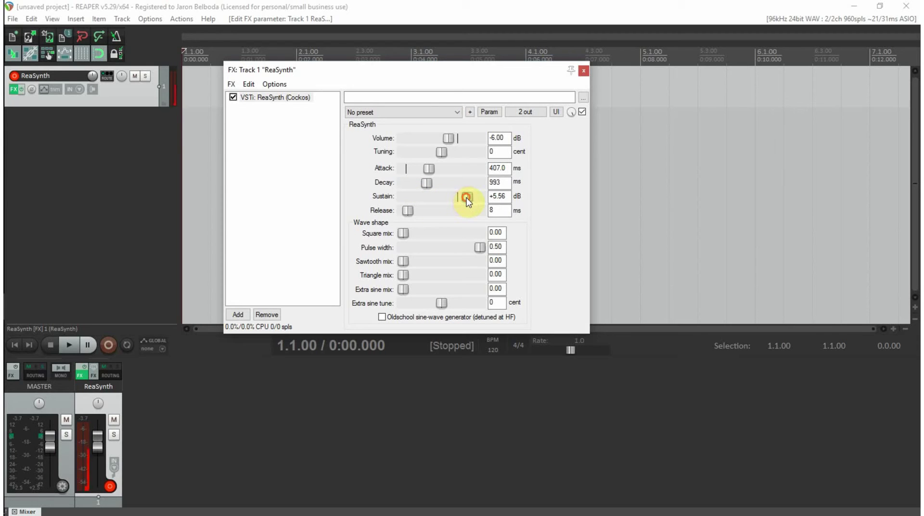
left_click_drag(467, 201, 452, 218)
double_click(454, 200)
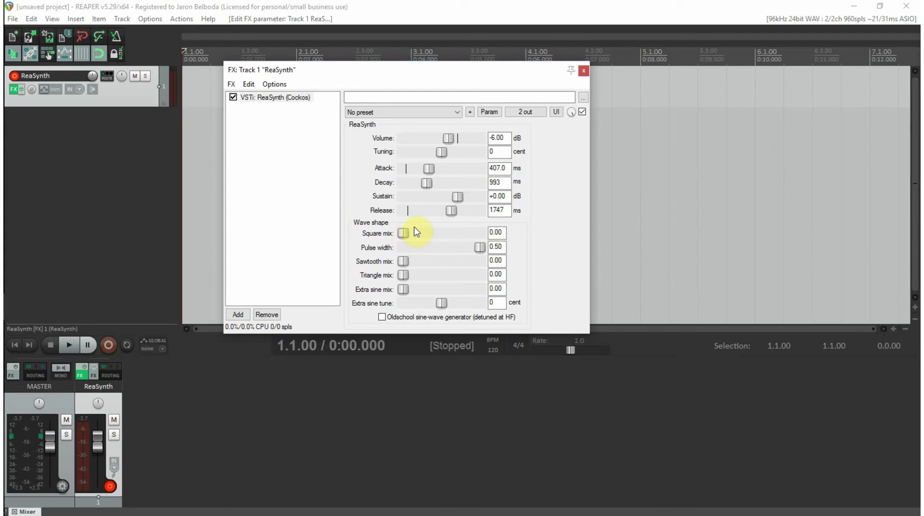
- Reset ReaSynth to factory default, audition longer attack and release, then return both to minimum
left_click(405, 111)
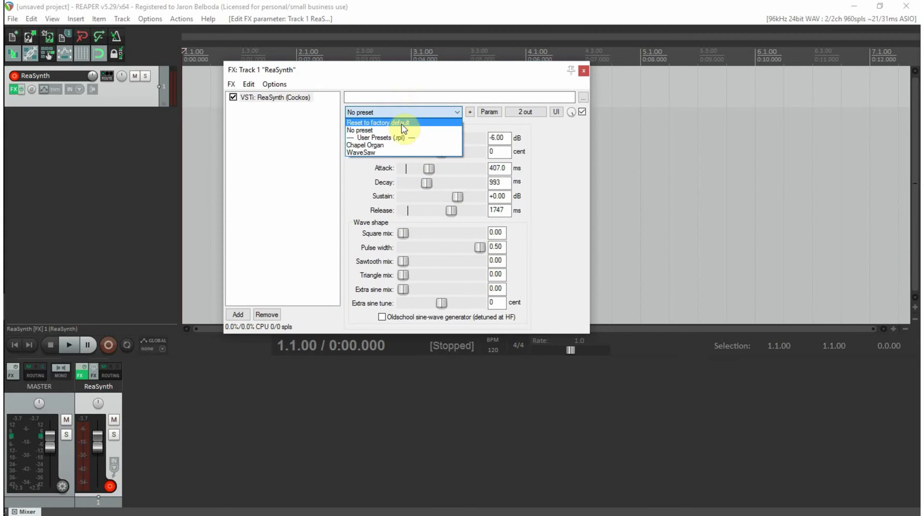
left_click(401, 124)
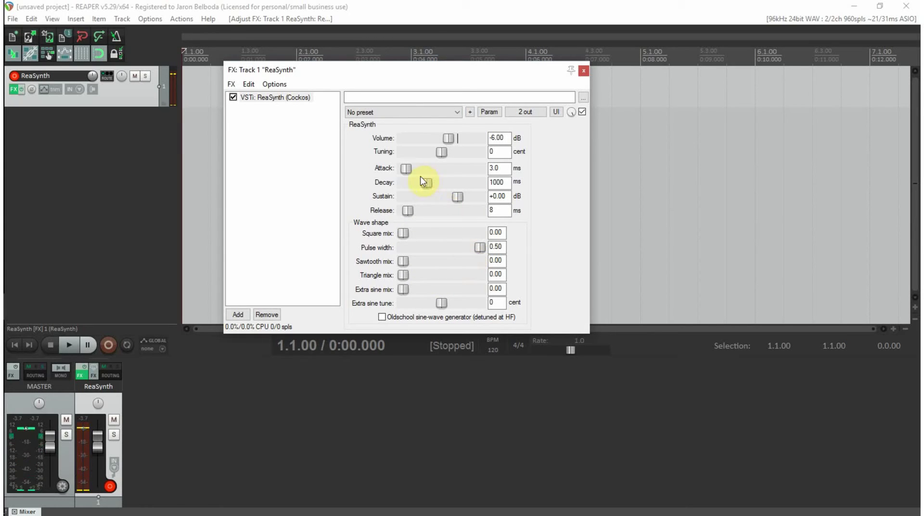
left_click_drag(410, 168, 435, 169)
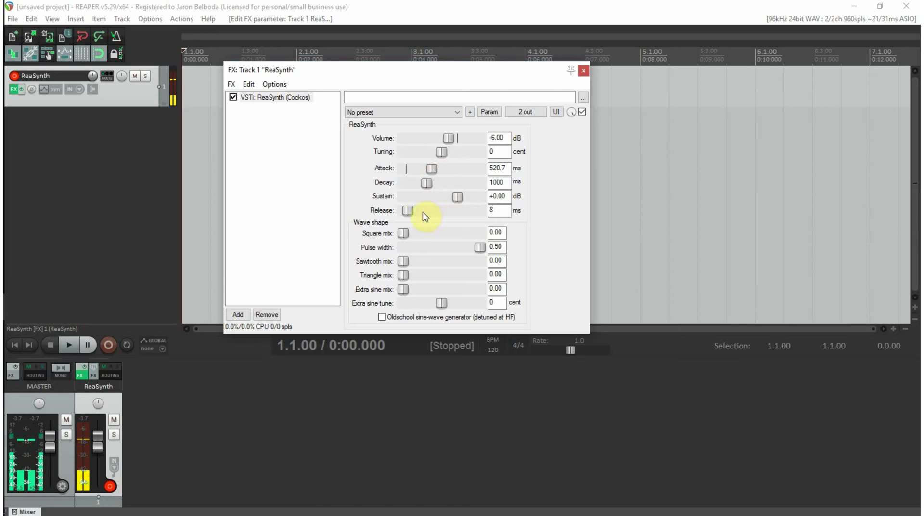
left_click_drag(423, 212, 447, 220)
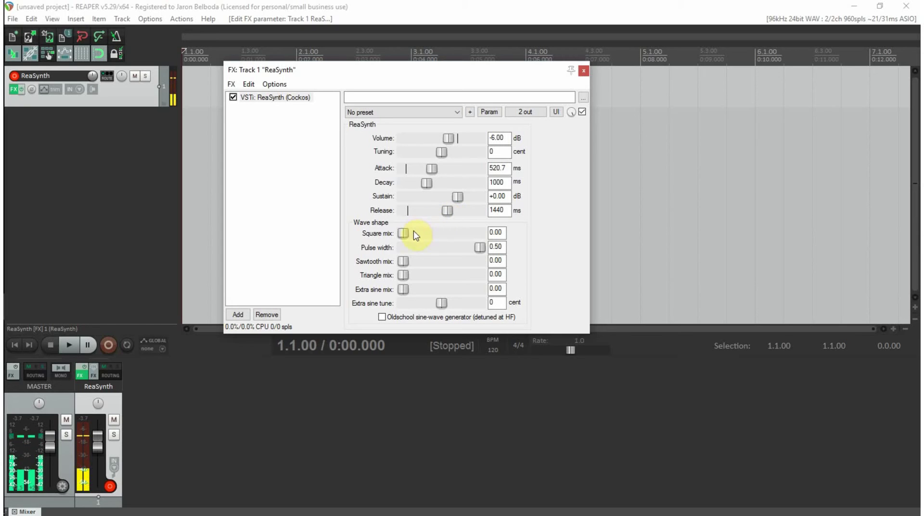
left_click_drag(406, 237, 421, 240)
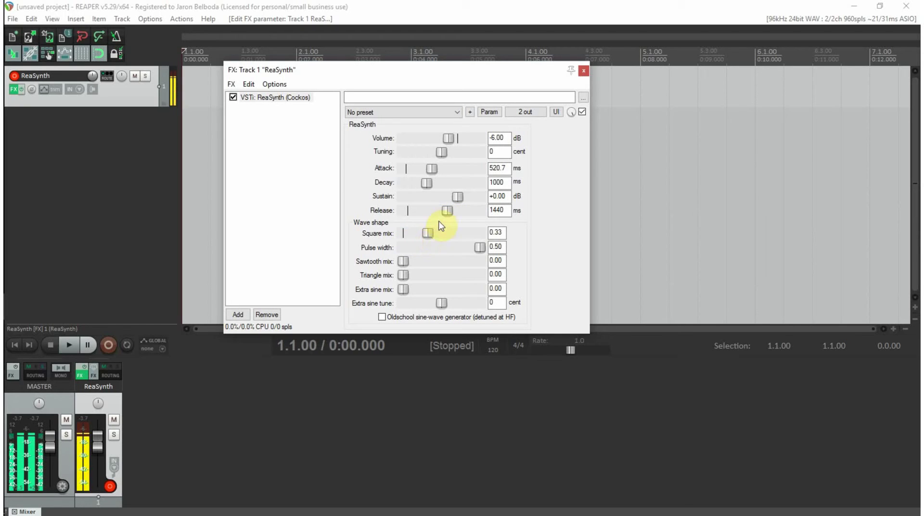
left_click_drag(448, 210, 408, 211)
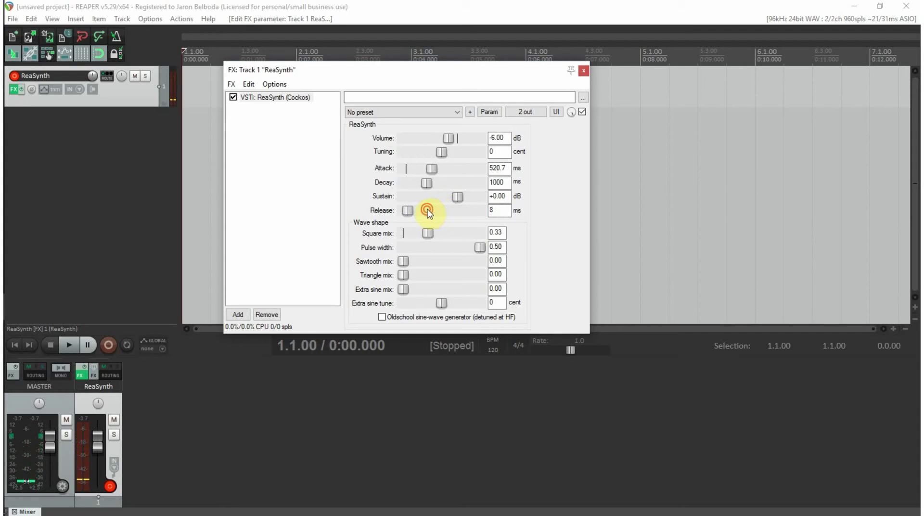
left_click(431, 172)
double_click(431, 173)
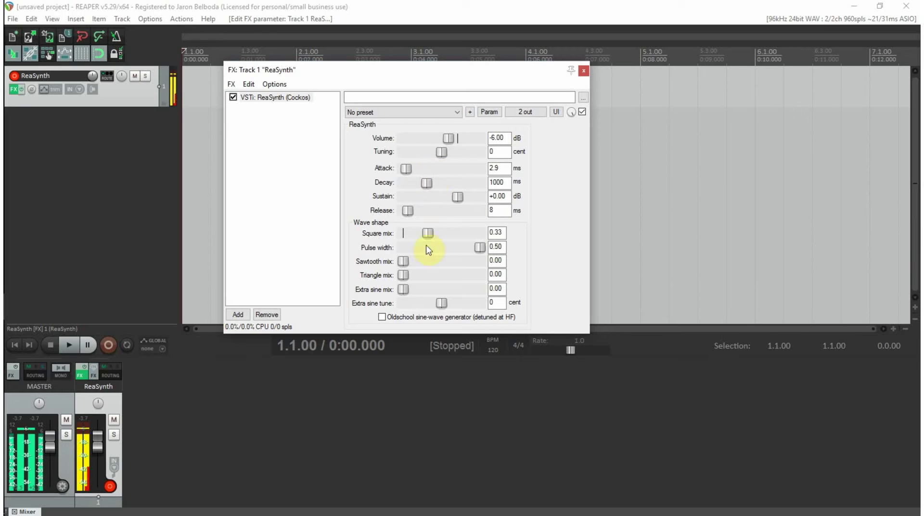
- Audition square mix 0.62, pulse width 0.29 and sawtooth 0.48, resetting each back
left_click_drag(427, 234, 449, 238)
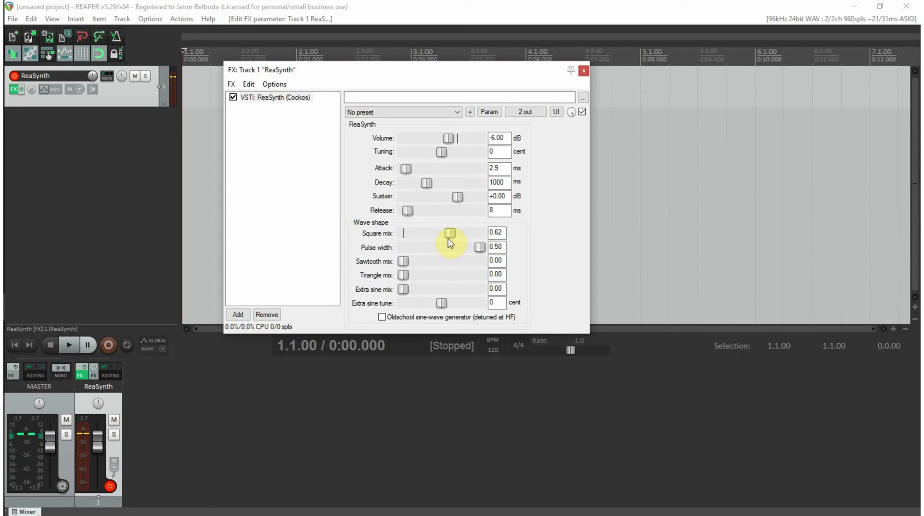
double_click(450, 234)
left_click_drag(478, 249, 407, 247)
double_click(406, 248)
left_click_drag(403, 262, 441, 264)
left_click_drag(439, 263, 430, 290)
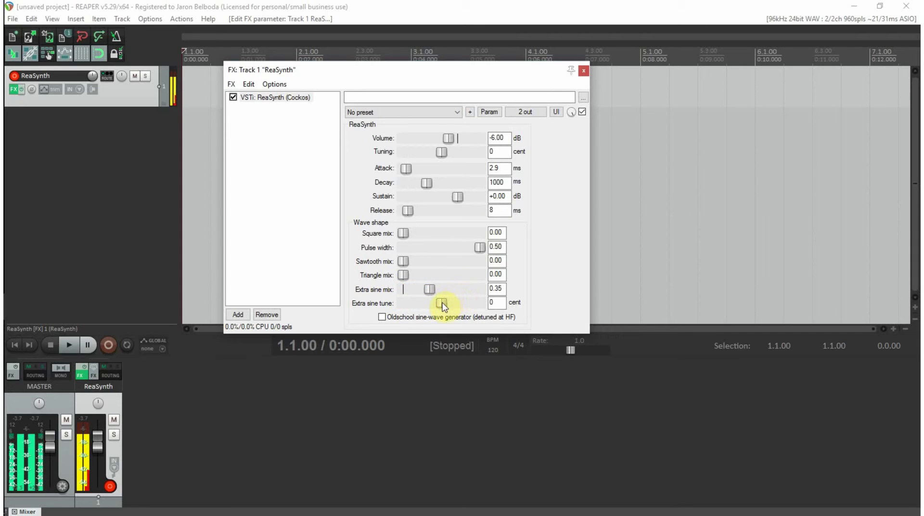
- Detune the extra sine by 322 cents, reset its tune and mix to 0, enable Oldschool sine-wave generator
left_click(442, 304)
left_click_drag(444, 305, 449, 305)
left_click(383, 318)
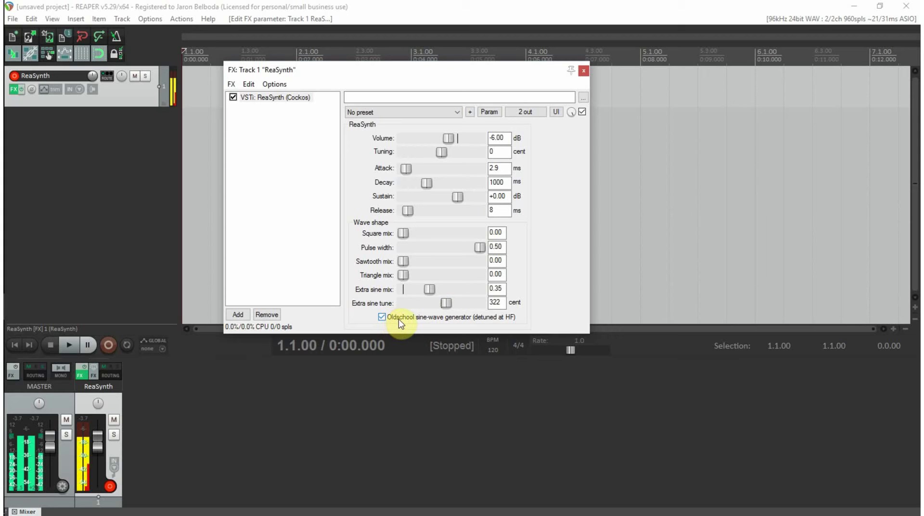
double_click(445, 303)
double_click(427, 290)
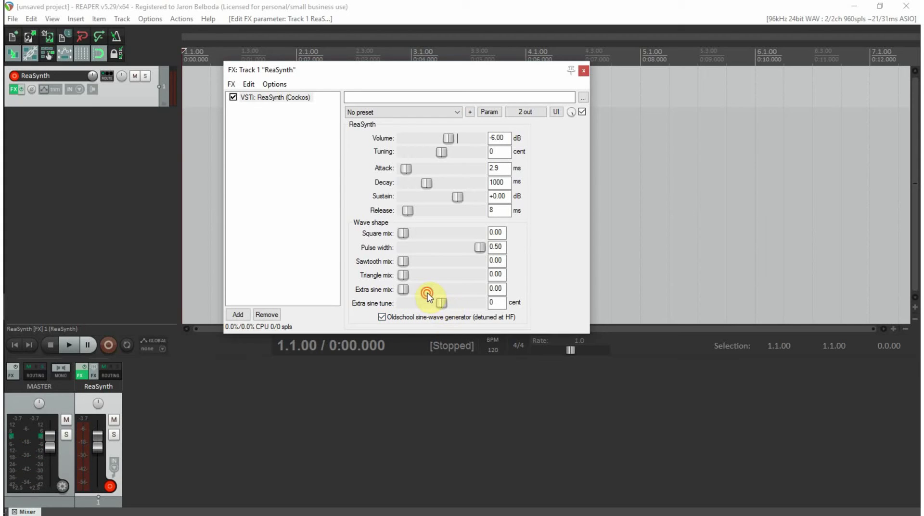
left_click(382, 318)
left_click(381, 317)
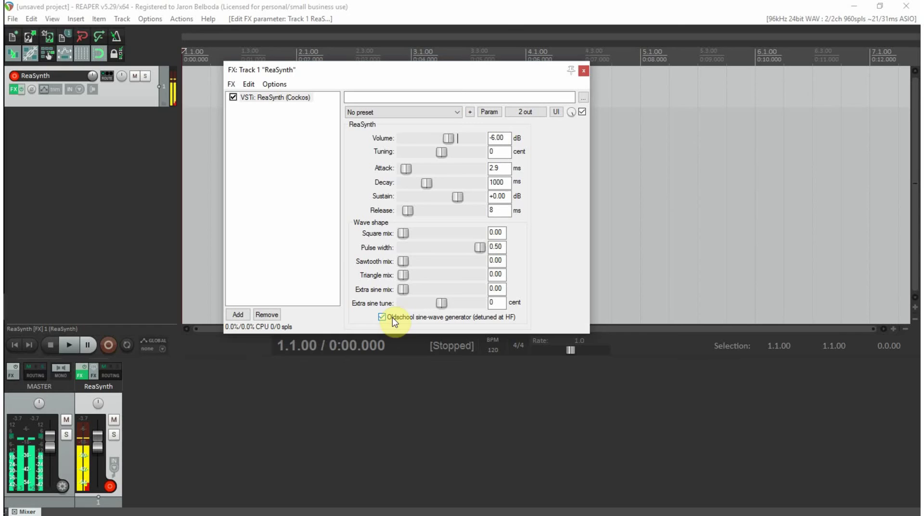
- Mix square 0.38, extra sine 0.25 and triangle 0.89, then tweak attack and reset release to 8 ms
left_click_drag(401, 234, 428, 243)
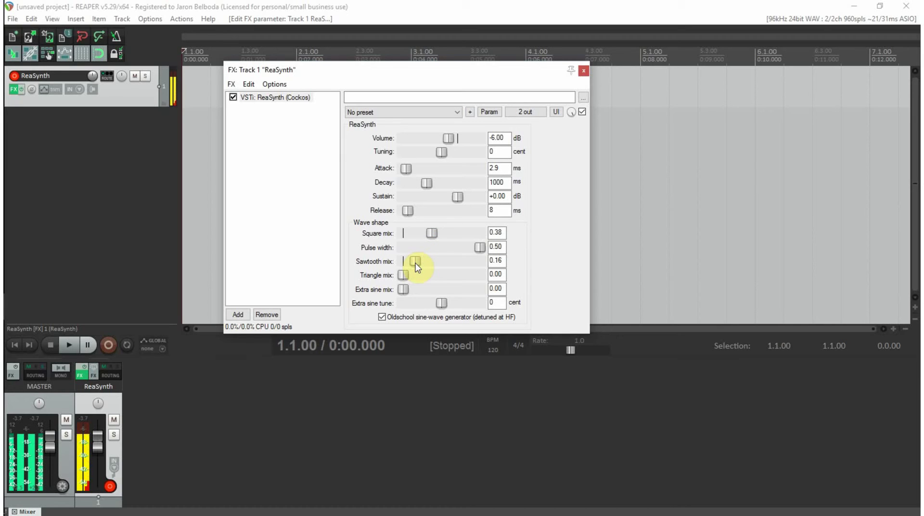
left_click_drag(409, 291, 444, 306)
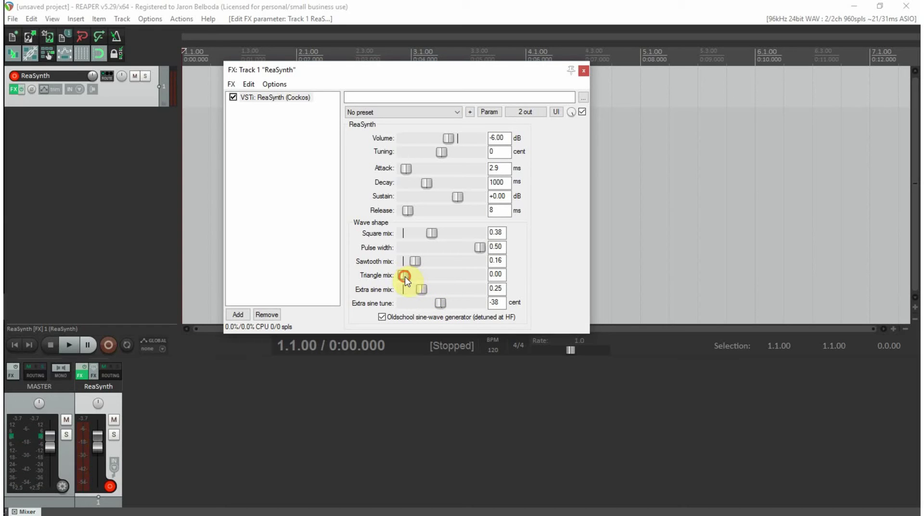
left_click_drag(405, 277, 473, 282)
left_click_drag(413, 170, 429, 171)
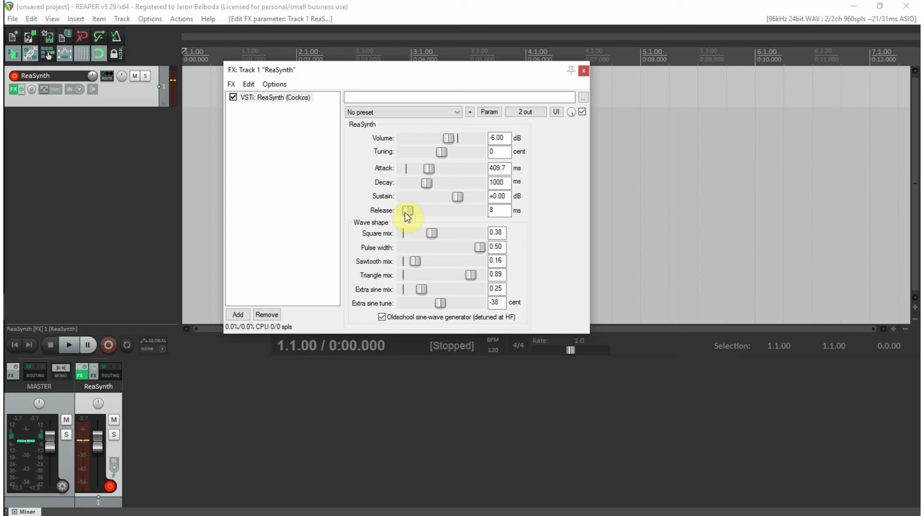
left_click_drag(405, 212, 444, 215)
double_click(444, 215)
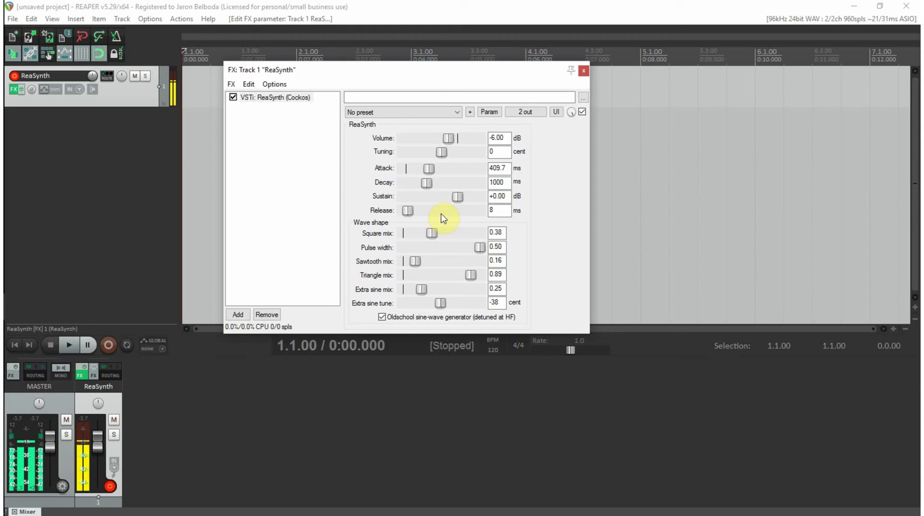
left_click_drag(432, 169, 423, 173)
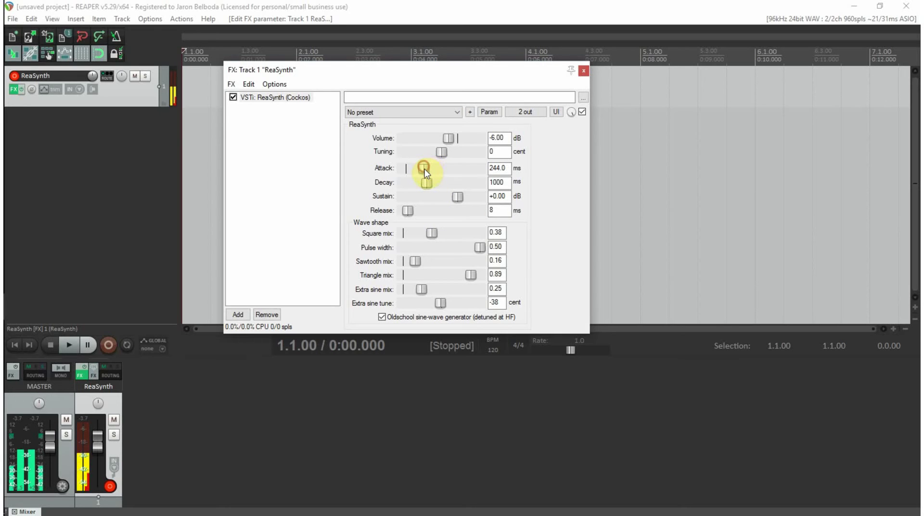
- Try the WaveSaw preset, switch ReaSynth to Chapel Organ, and close the FX window
left_click(430, 116)
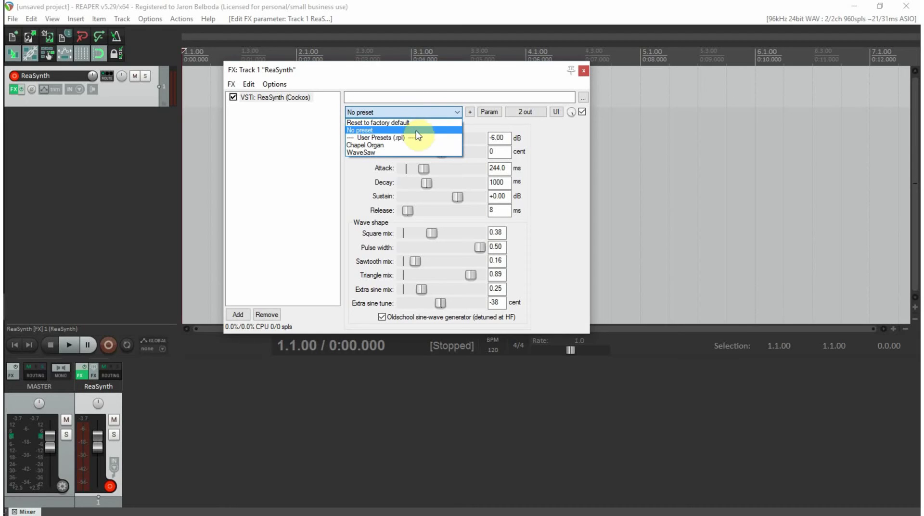
left_click(406, 151)
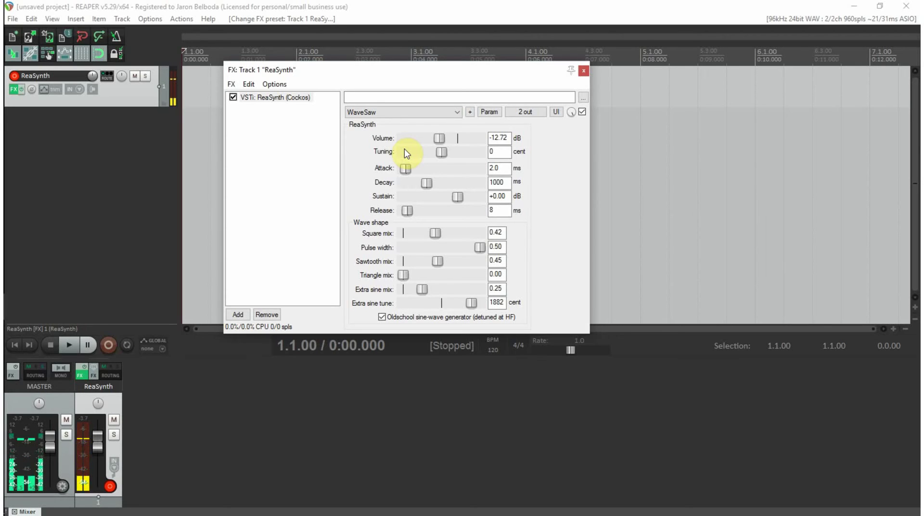
left_click(434, 112)
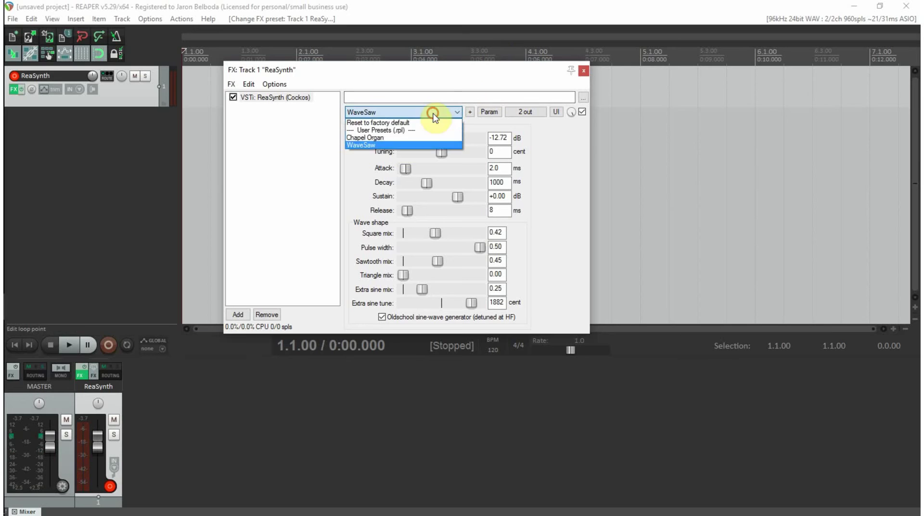
left_click(409, 138)
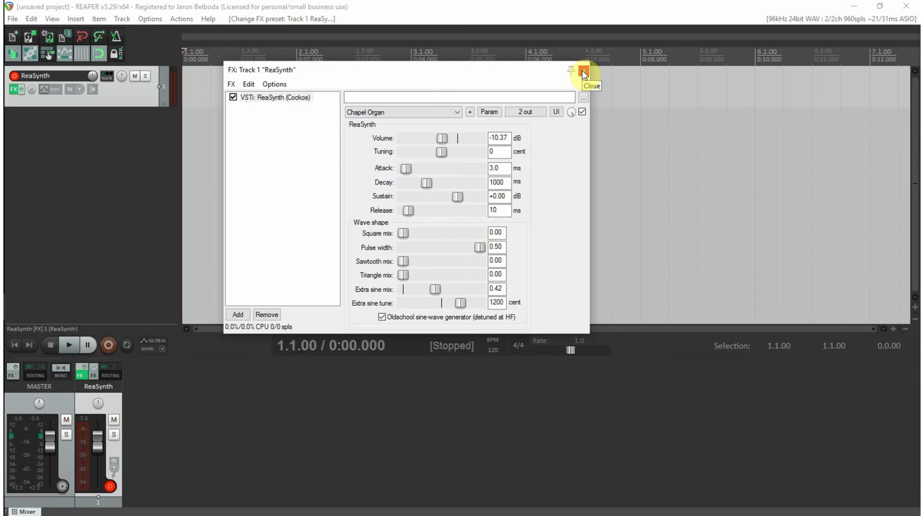
left_click(584, 73)
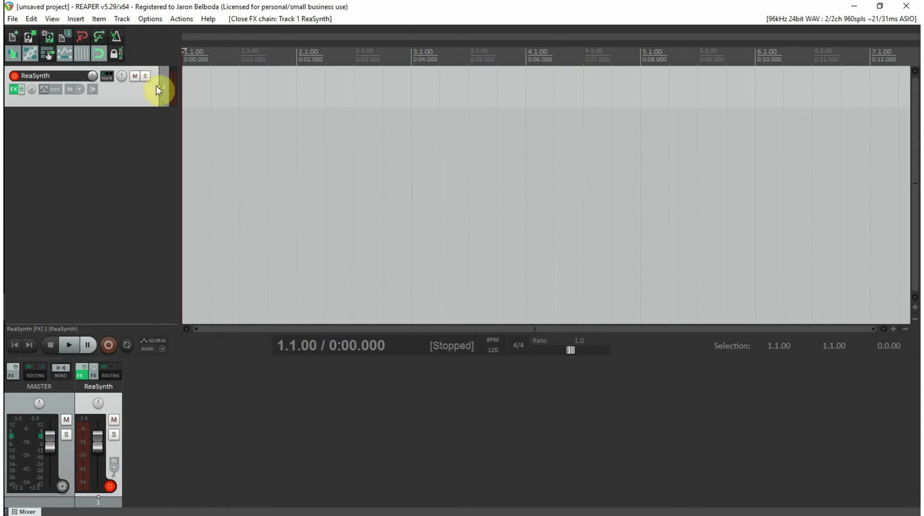
- Disarm track 1, then insert Xpand!2 as a virtual instrument on a new track
left_click(14, 75)
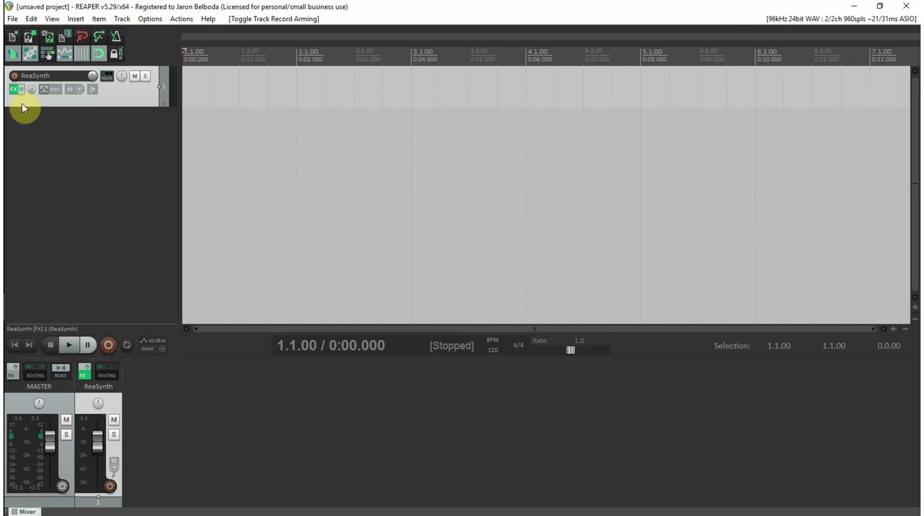
right_click(67, 135)
left_click(121, 167)
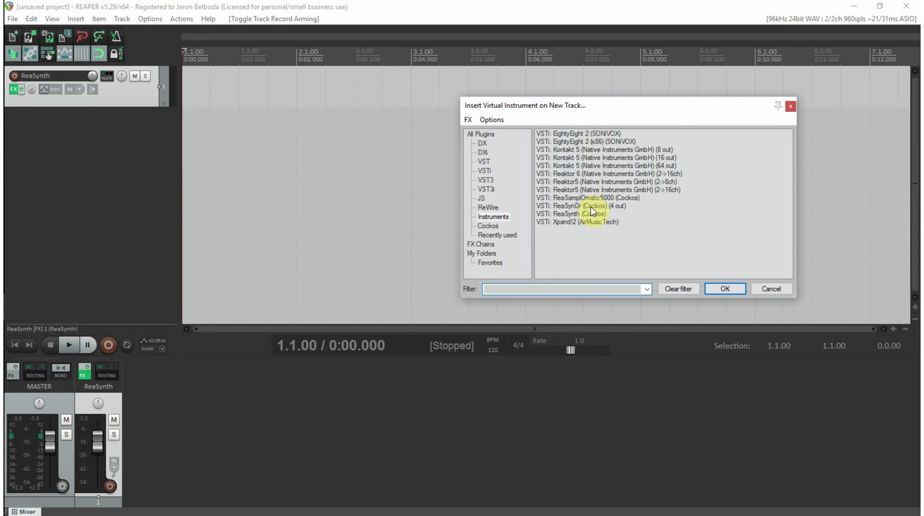
double_click(591, 223)
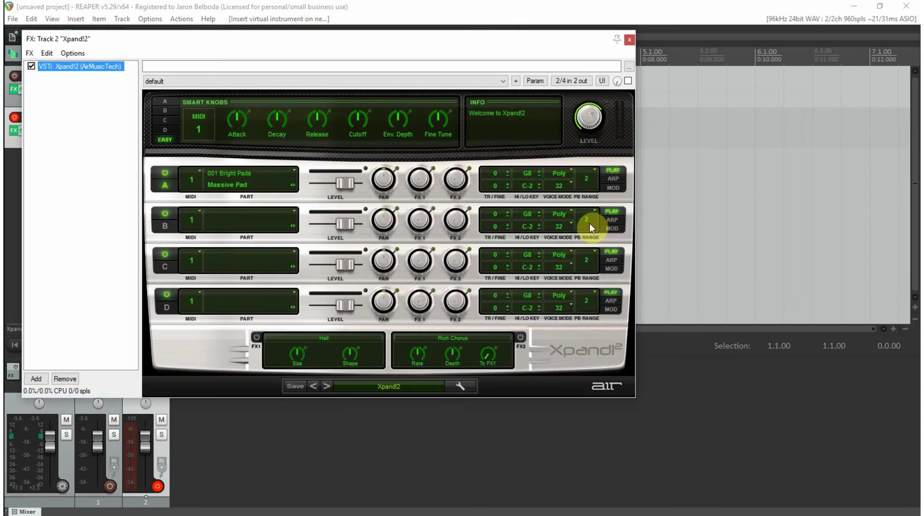
- Pick 010 Acoustic Piano > Natural Grand Piano for part A and 014 Strings > Legato-Spiccato MW+ for part B
left_click(294, 172)
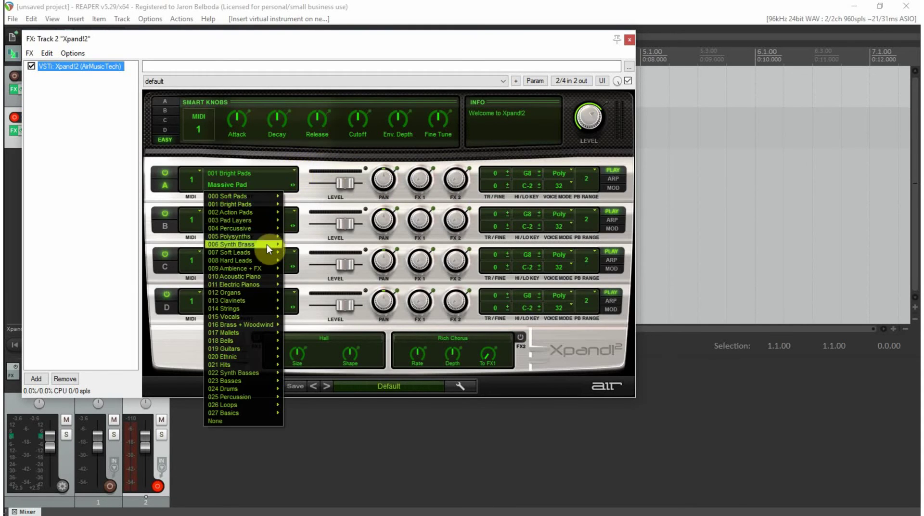
mouse_move(261, 260)
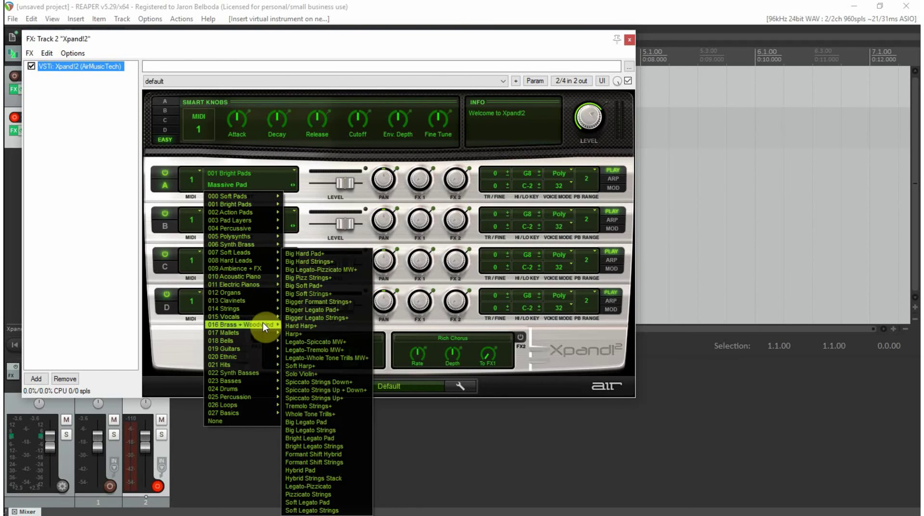
mouse_move(262, 284)
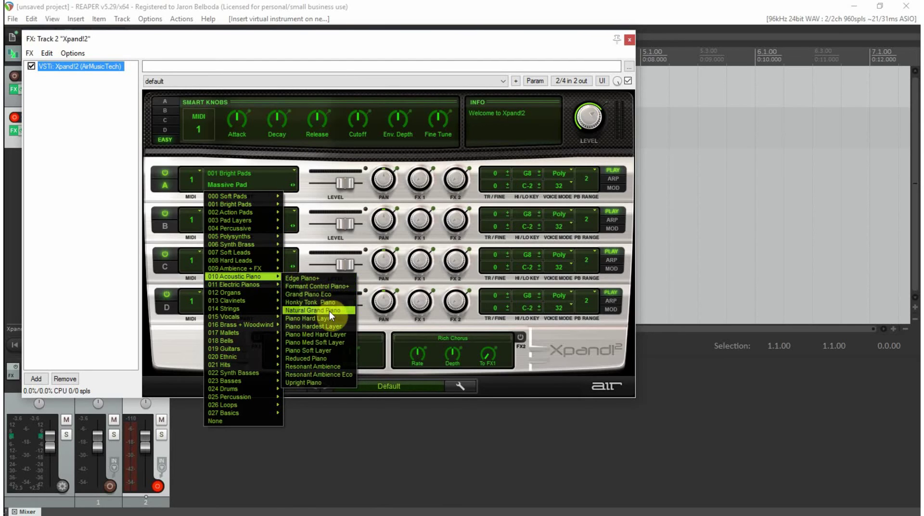
left_click(330, 311)
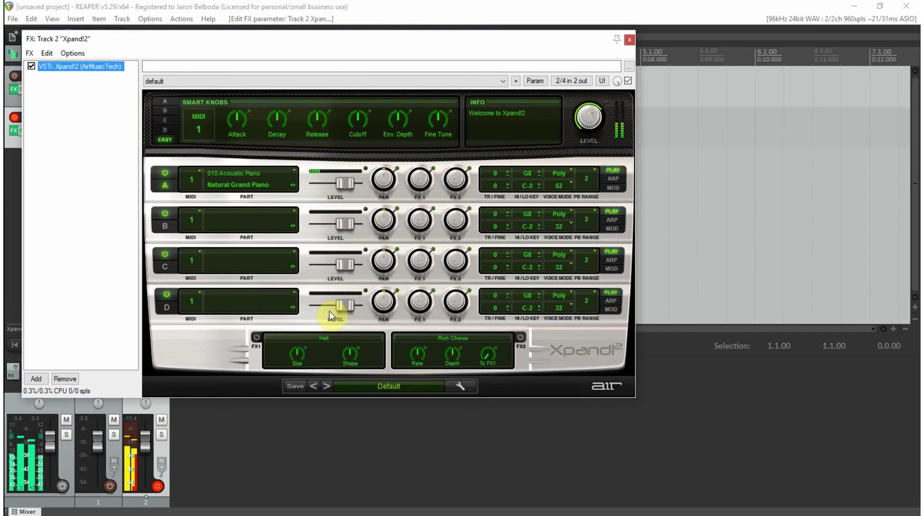
left_click(297, 215)
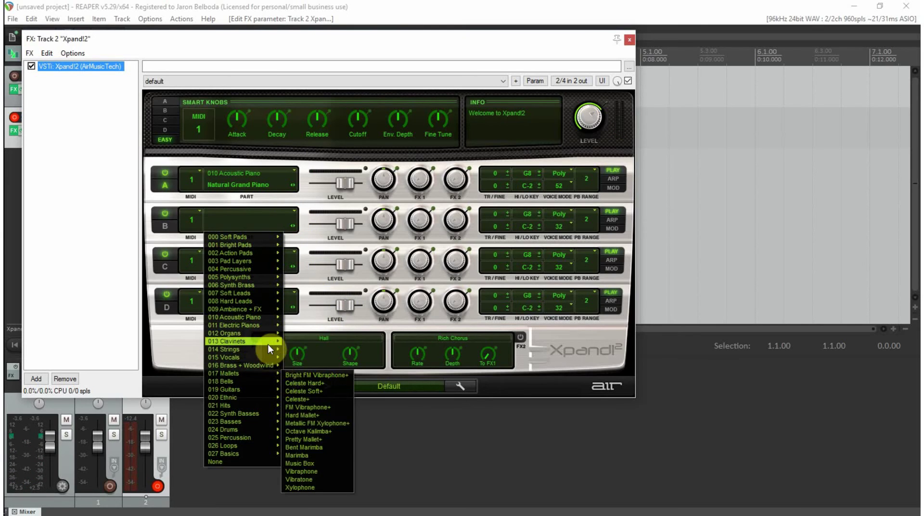
mouse_move(267, 349)
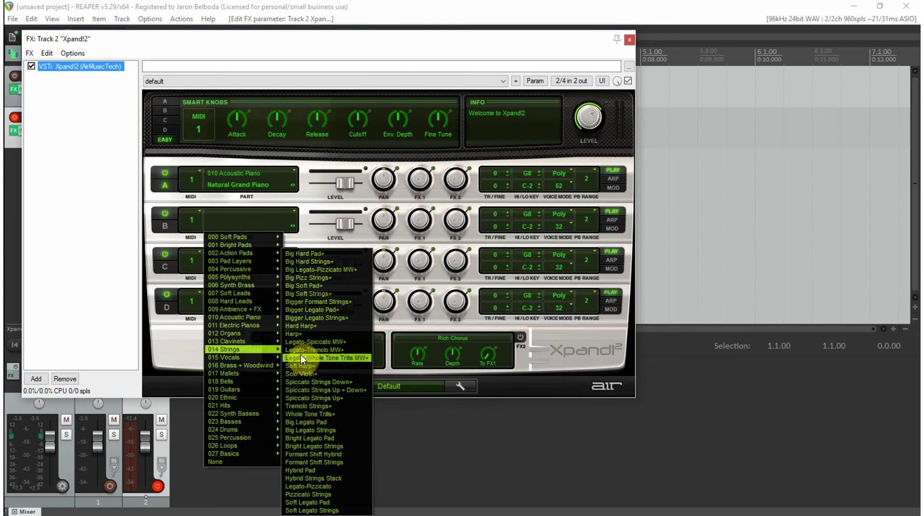
left_click(337, 343)
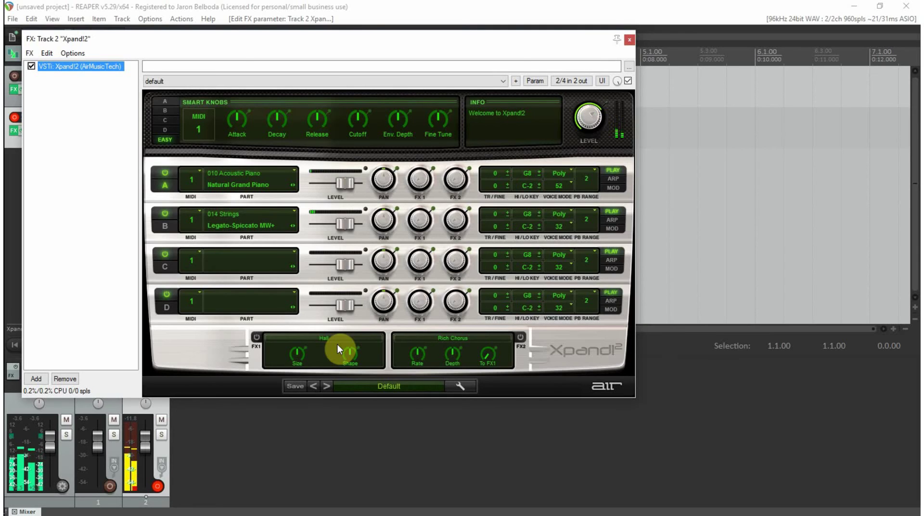
- Try part B levels between -6.0 and +4.4 dB before settling on a balance
left_click_drag(350, 228, 333, 230)
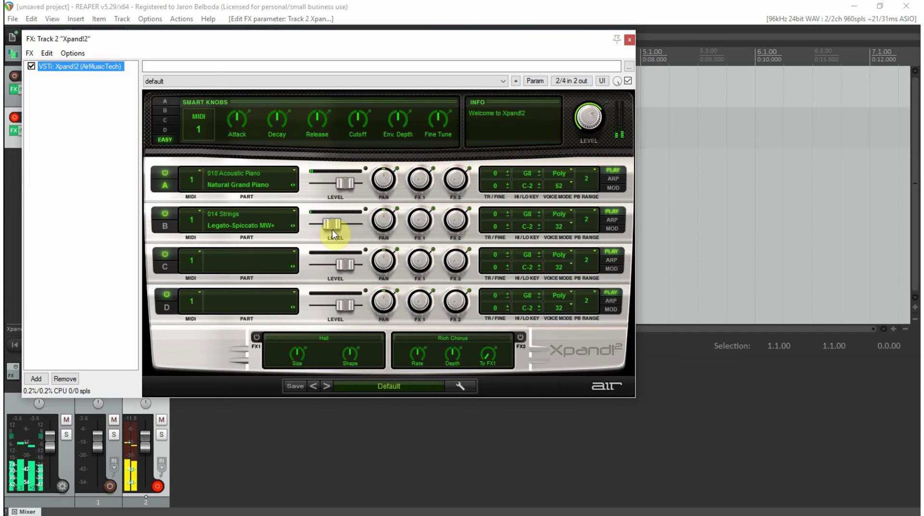
left_click(336, 224)
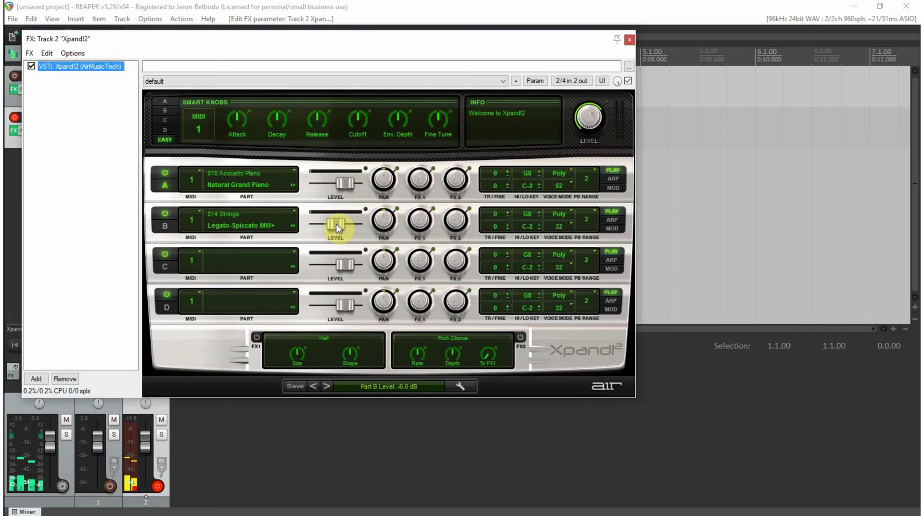
left_click_drag(336, 224, 334, 186)
left_click(339, 226)
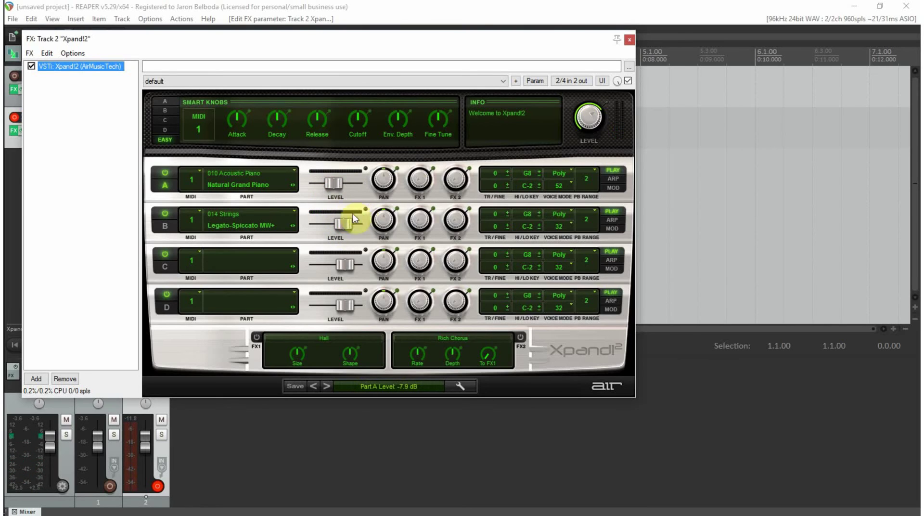
- Close the Xpand!2 window and disarm the Xpand!2 track
left_click(629, 40)
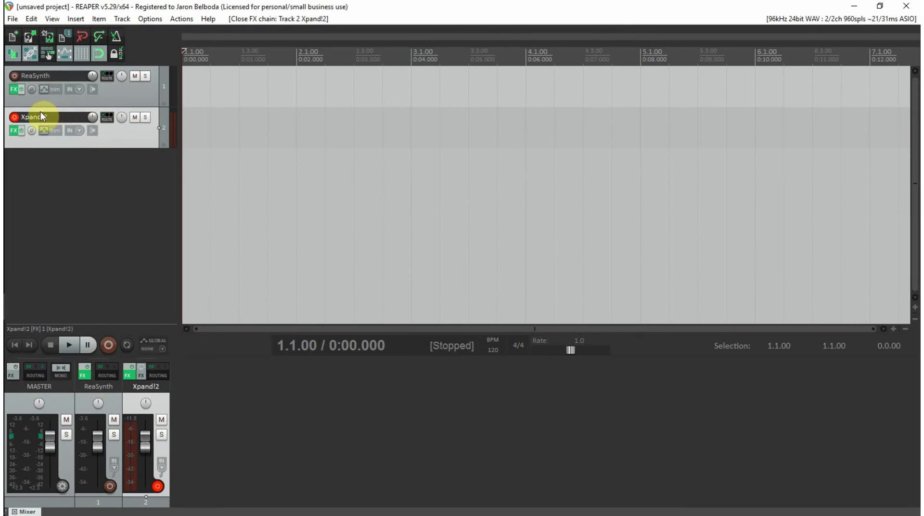
left_click(14, 117)
right_click(108, 189)
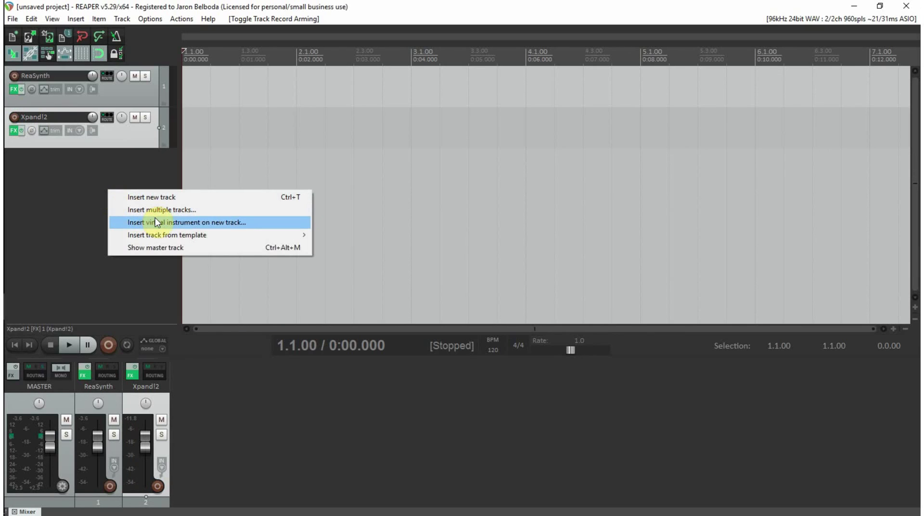
- Insert a new track running SONiVOX EightyEight 2 with the Grand Piano A Complete sound
left_click(155, 222)
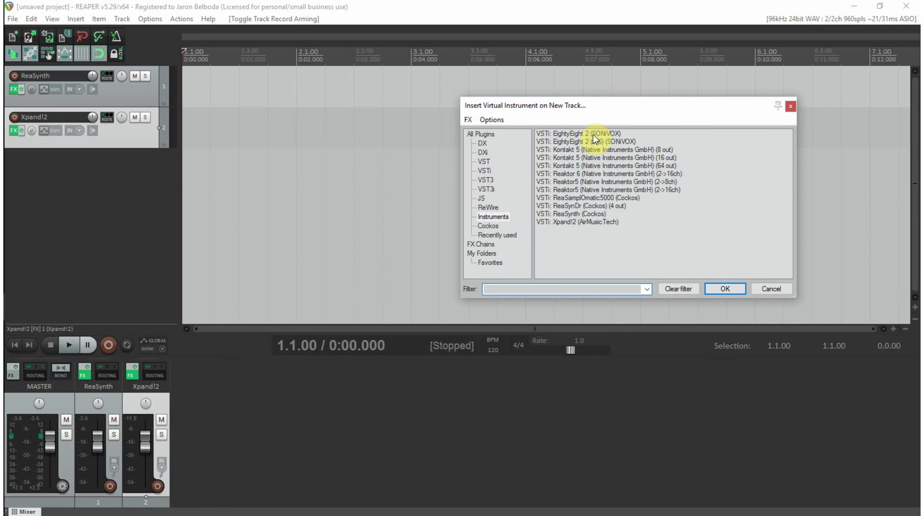
left_click(594, 134)
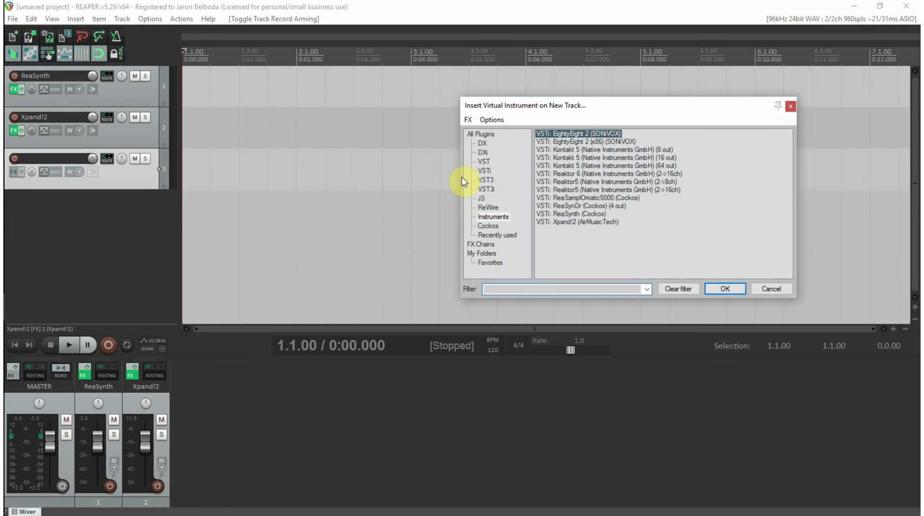
left_click(725, 288)
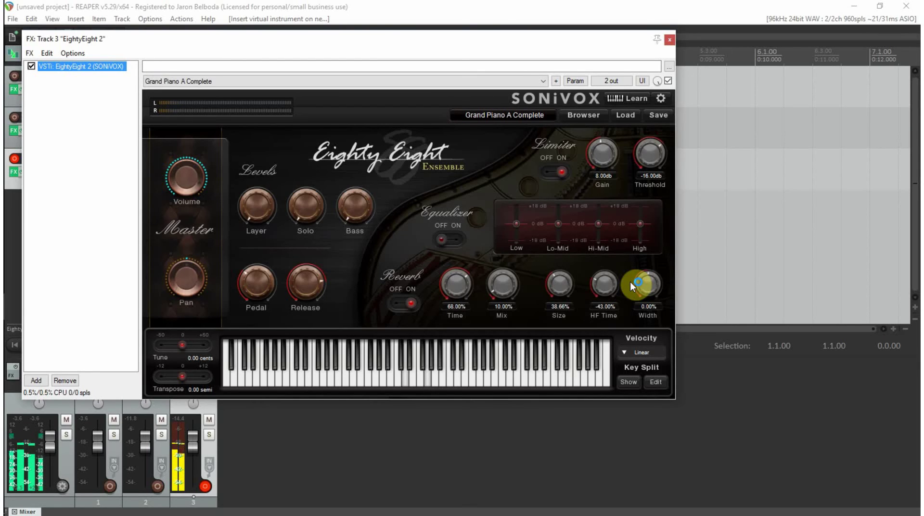
left_click(631, 283)
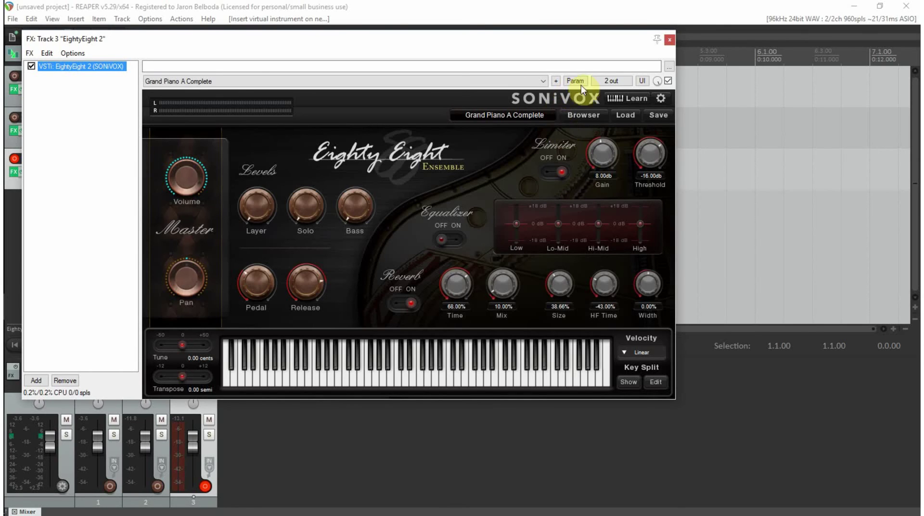
- Disarm the EightyEight 2 track and insert a new Kontakt 5 (8 out) track without extra outputs
left_click(669, 40)
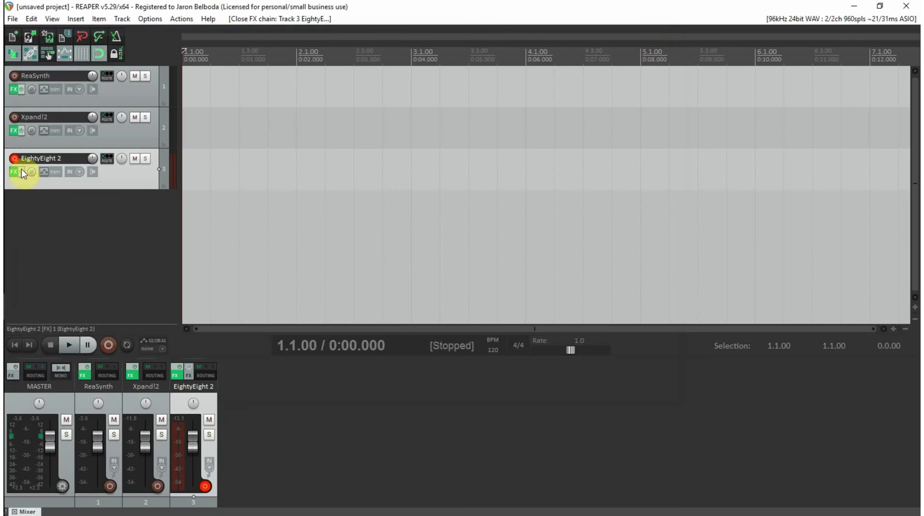
left_click(13, 157)
right_click(88, 230)
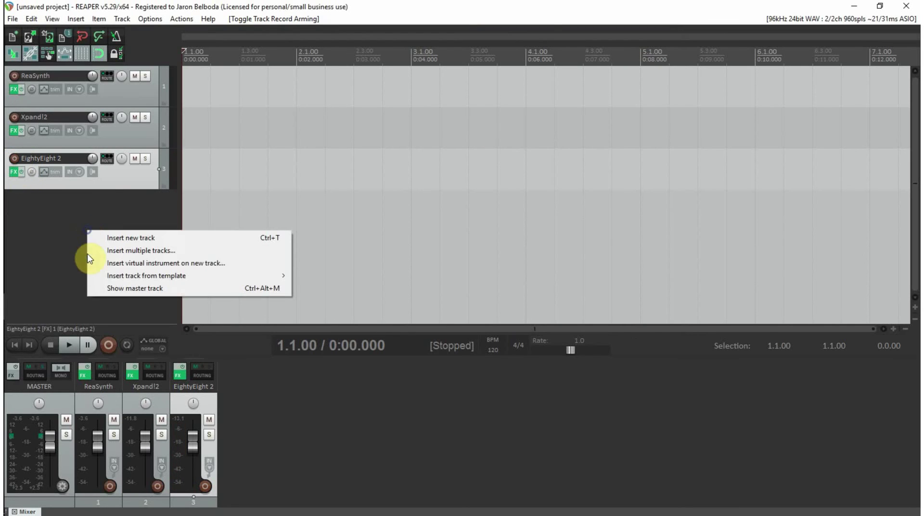
left_click(124, 264)
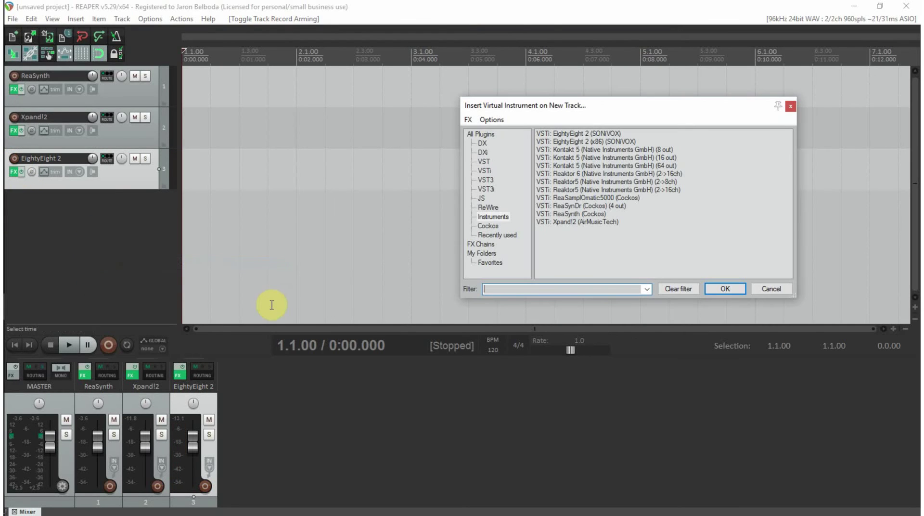
left_click(606, 150)
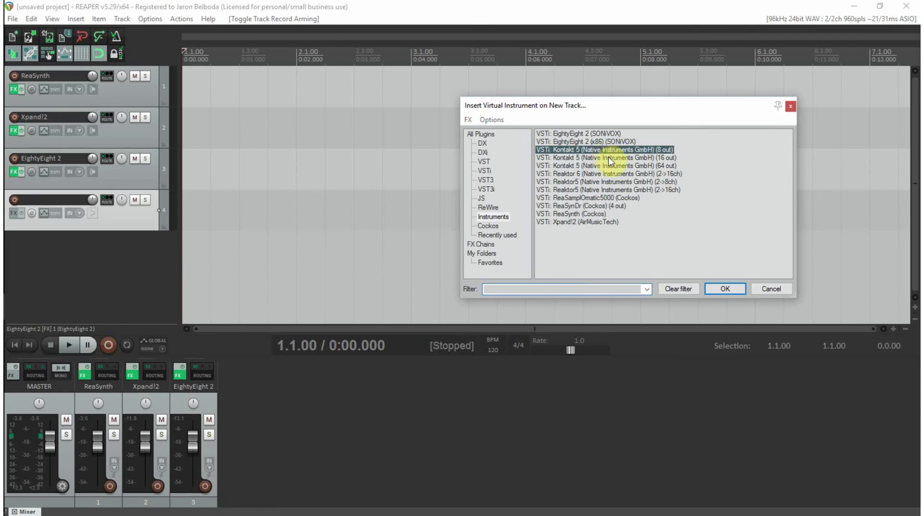
left_click(552, 319)
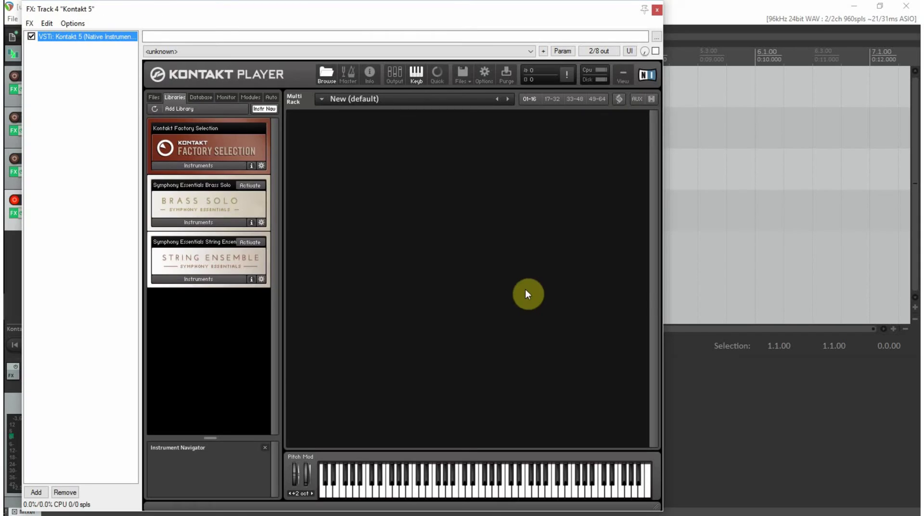
- Load Factory Selection's Band E-Piano.nki into Kontakt 5, then close the Kontakt window
left_click(204, 169)
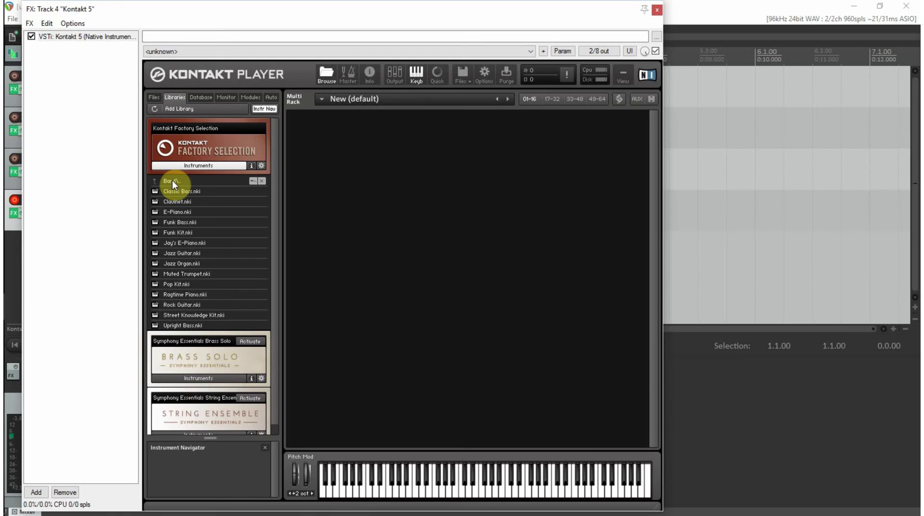
double_click(186, 212)
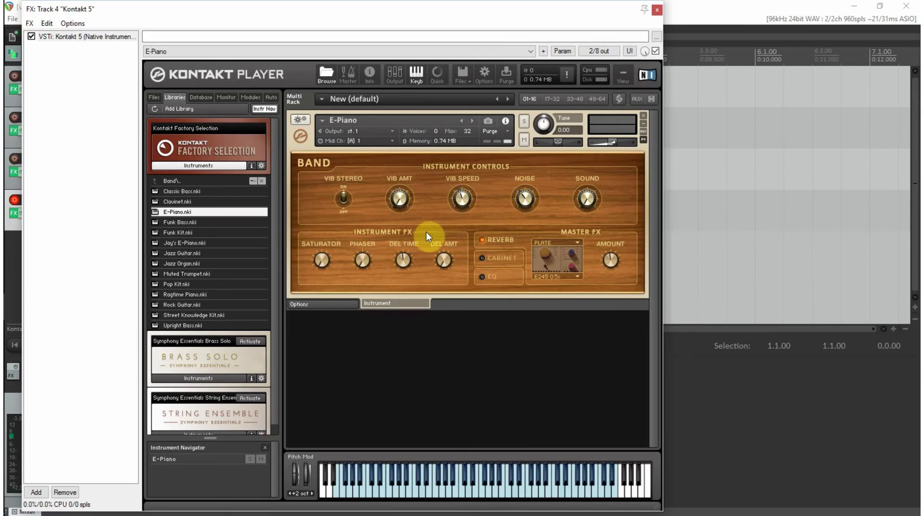
left_click(658, 10)
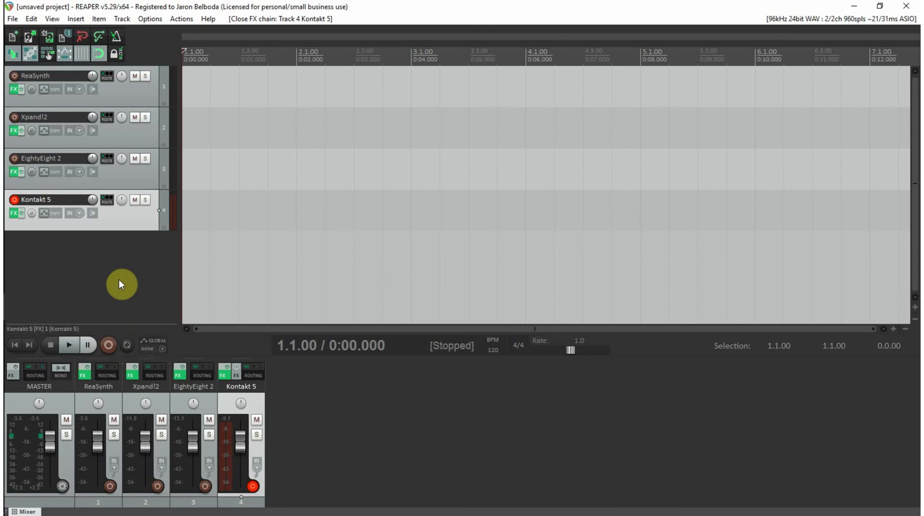
- Record a MIDI take on the Kontakt 5 track, keep it, and open it for editing
key("ctrl+r")
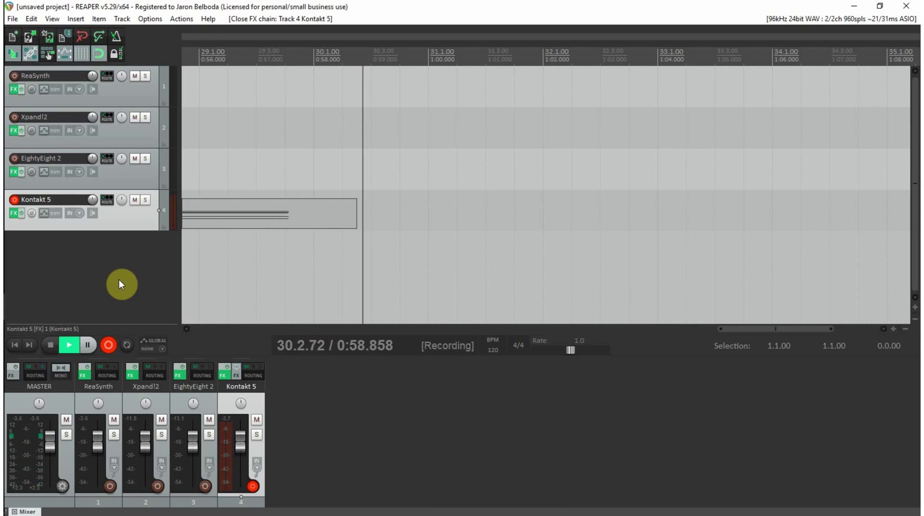
key("space")
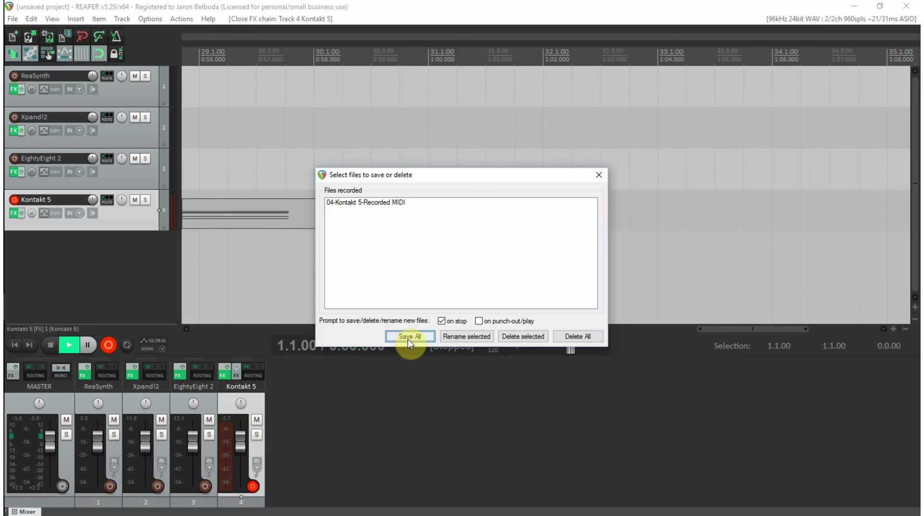
left_click(409, 337)
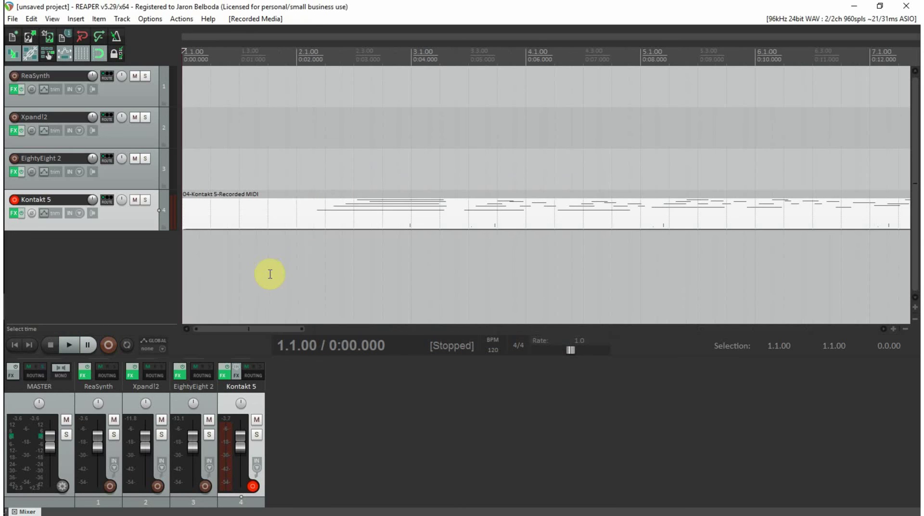
scroll(268, 271, "down", 6)
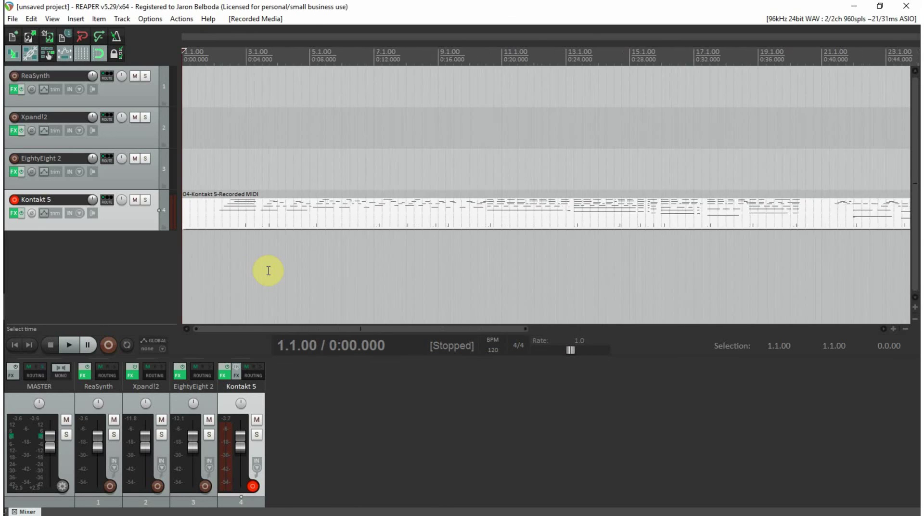
double_click(417, 217)
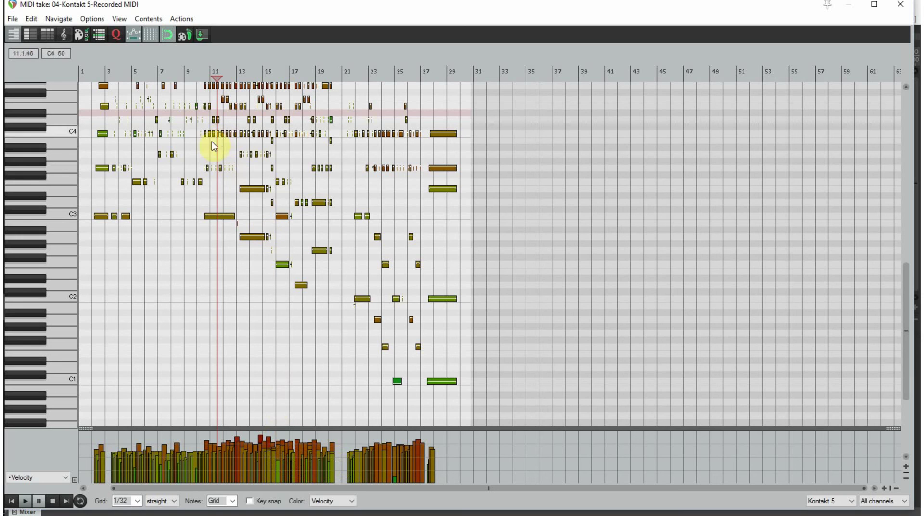
- Audition the C3, C2, C4 and C1 keys, plus a low pitch near E1
scroll(170, 91, "up", 8)
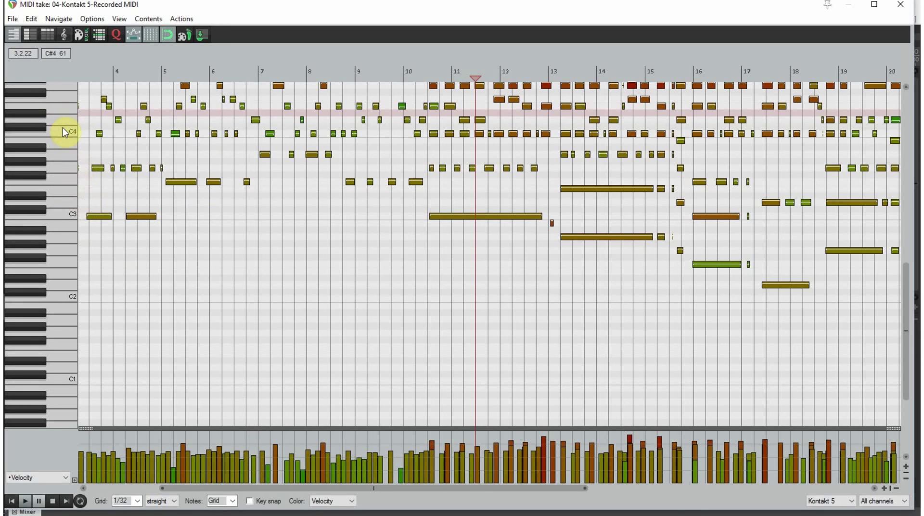
left_click(67, 215)
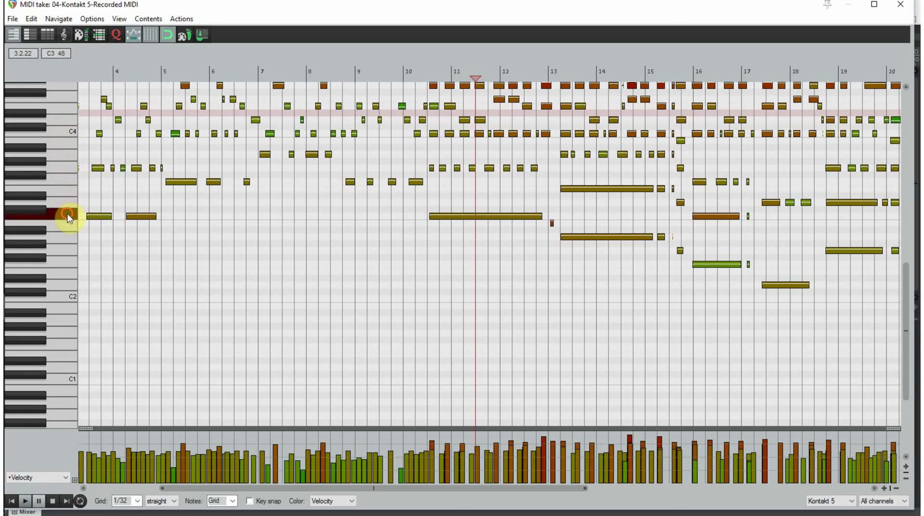
left_click(67, 216)
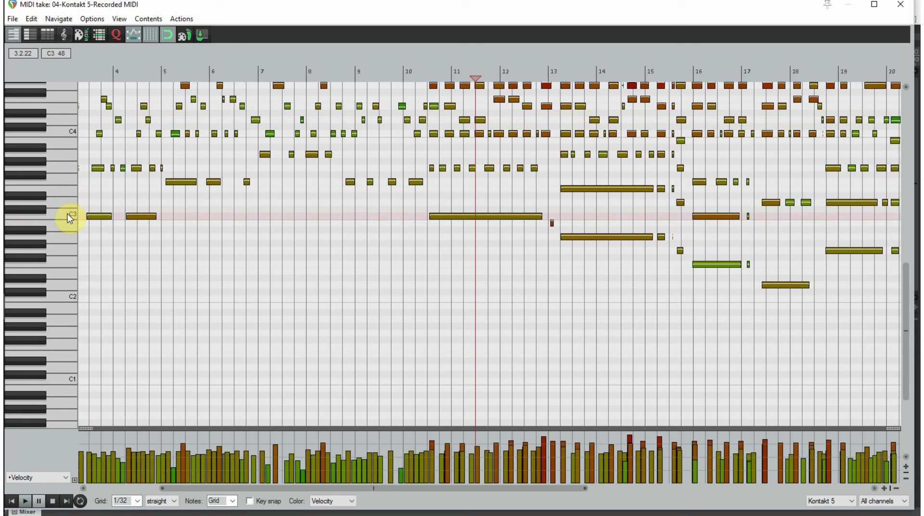
left_click(75, 296)
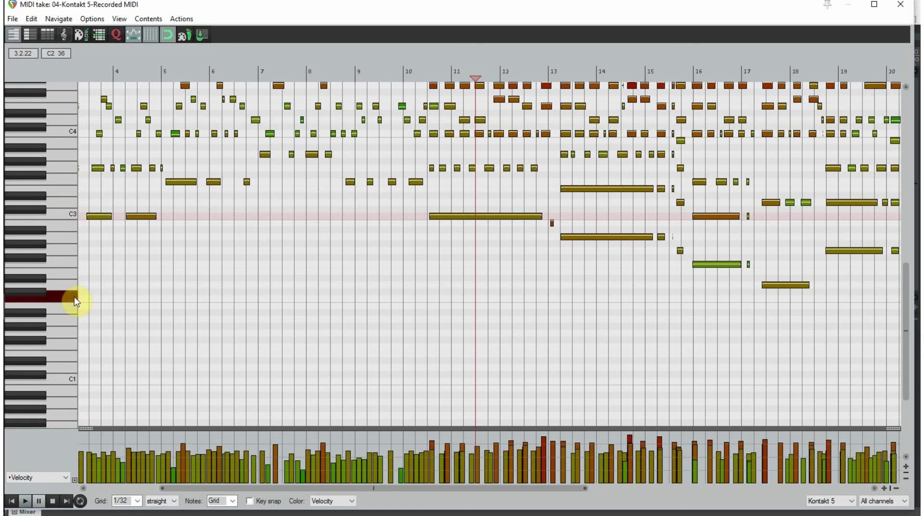
left_click(67, 133)
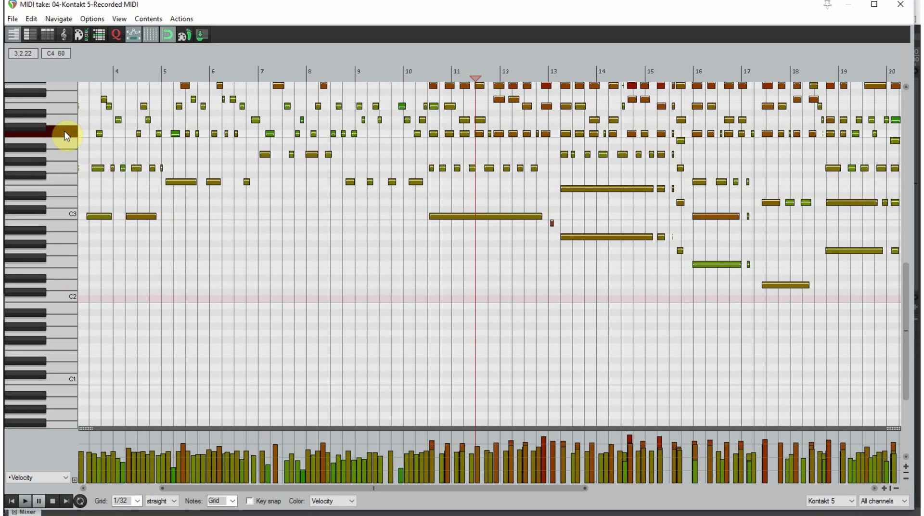
left_click(66, 134)
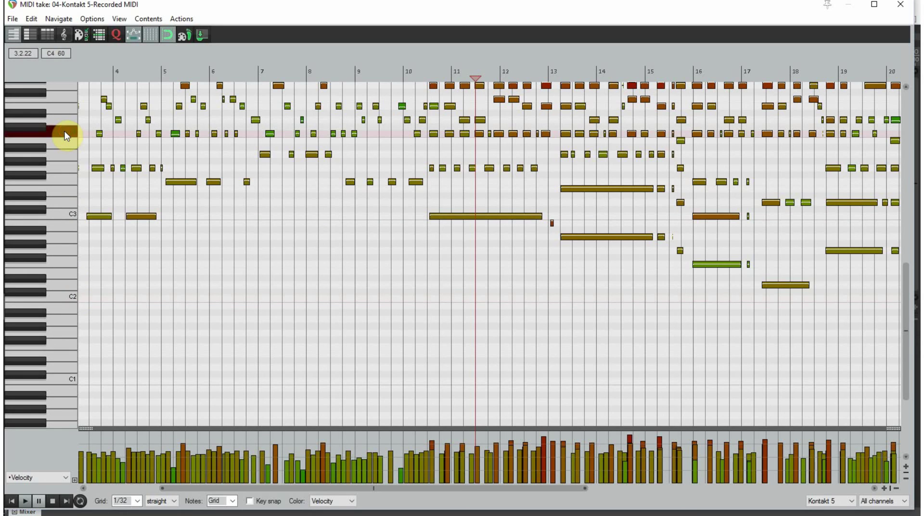
left_click(63, 214)
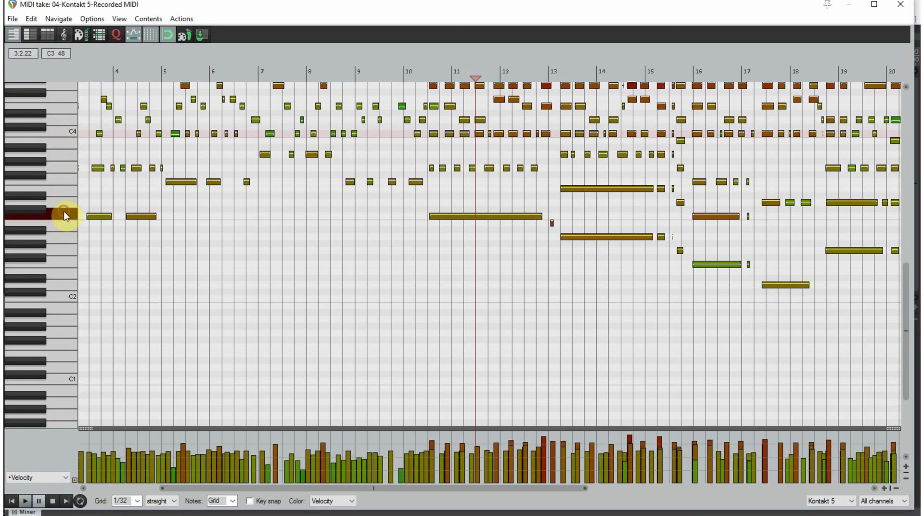
left_click(69, 294)
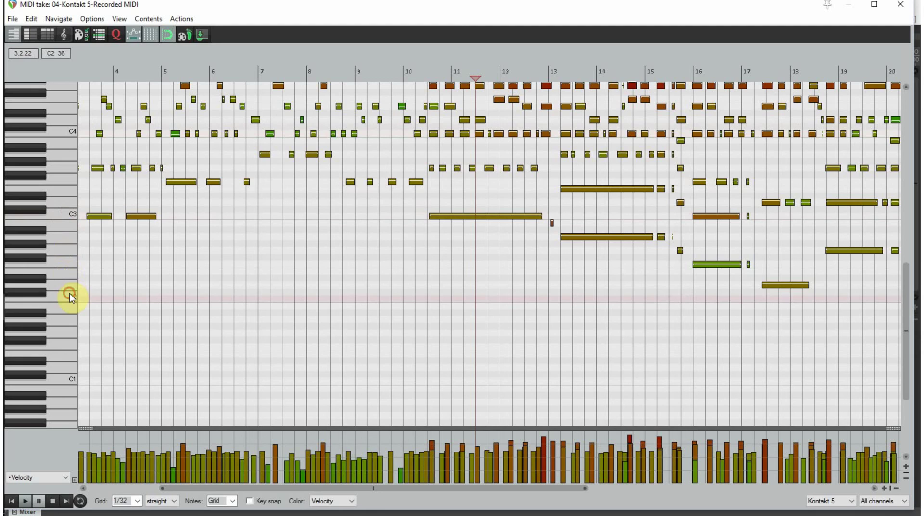
left_click(68, 381)
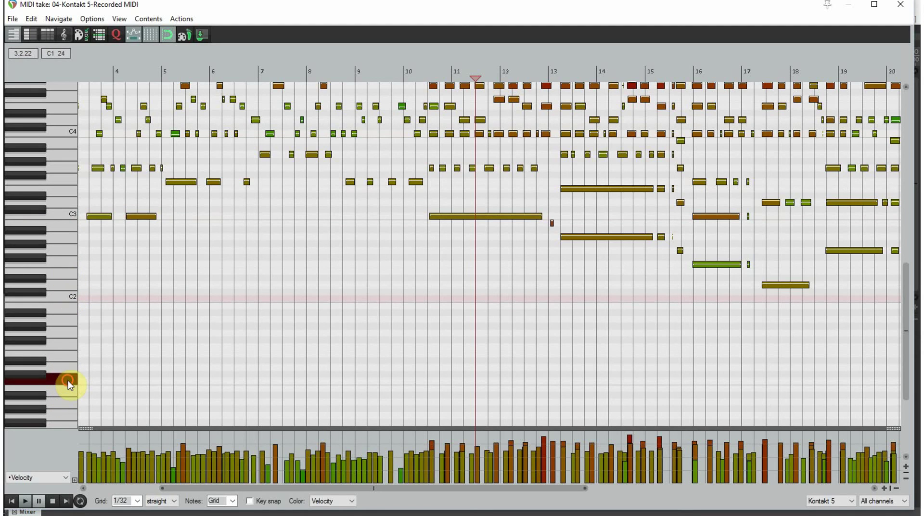
left_click(68, 380)
left_click(68, 381)
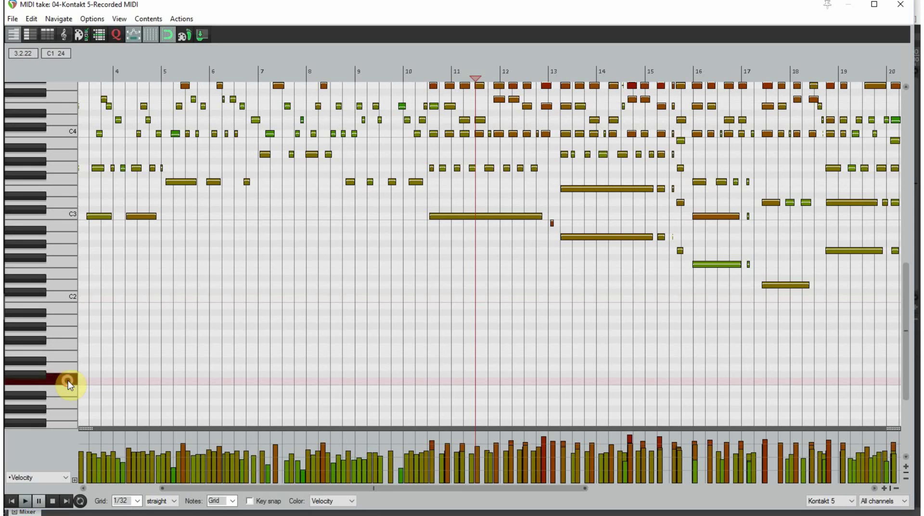
left_click(65, 294)
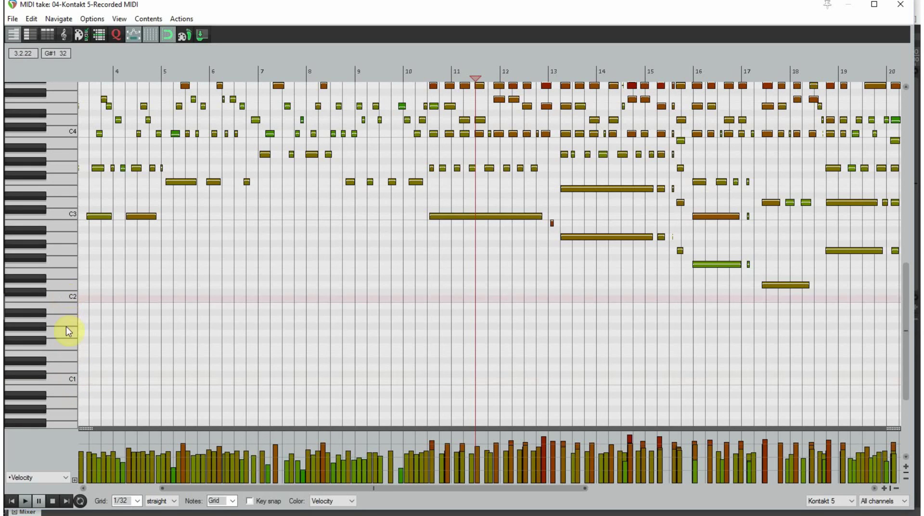
left_click(65, 358)
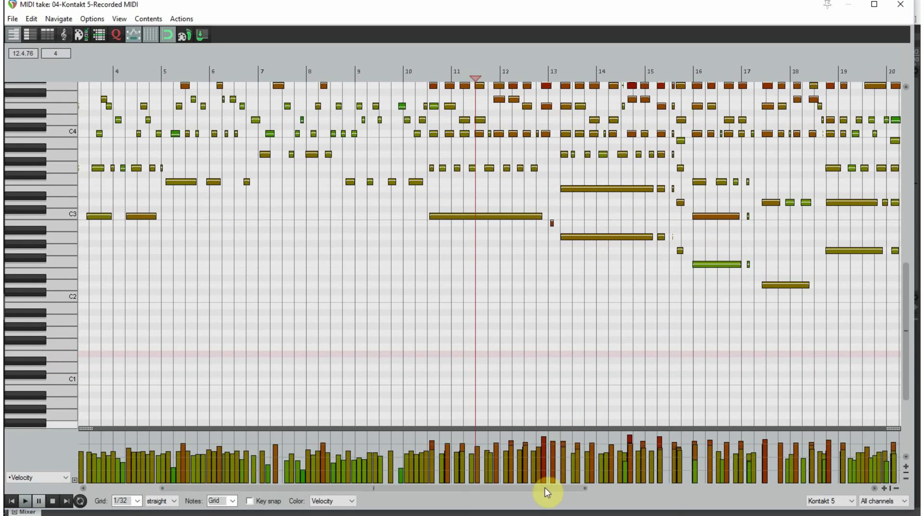
- Delete the two C1 notes at bars 25 and 27 and play back the result
left_click_drag(545, 487, 780, 487)
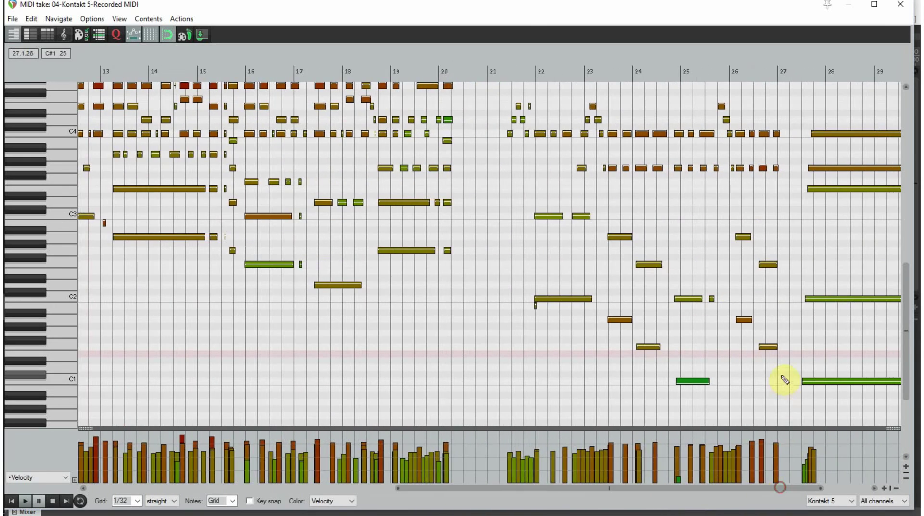
left_click(701, 381)
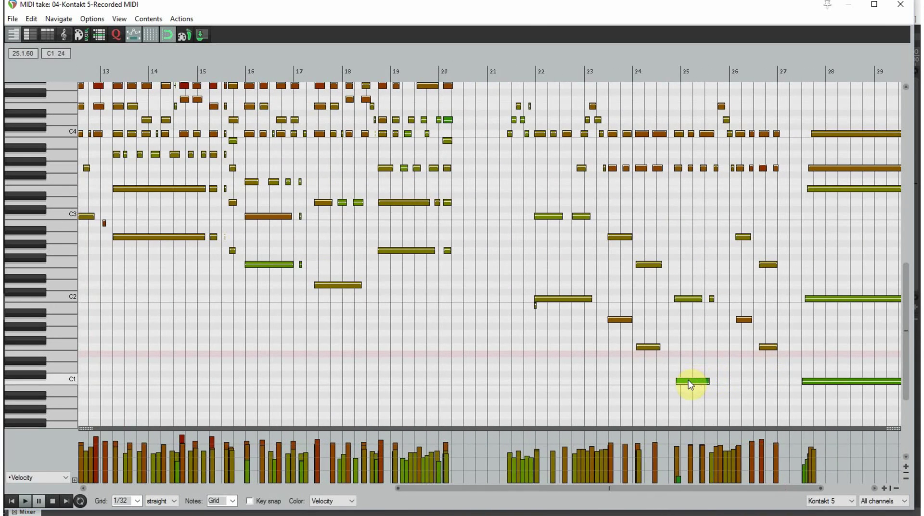
left_click(841, 382, "ctrl")
key("Delete")
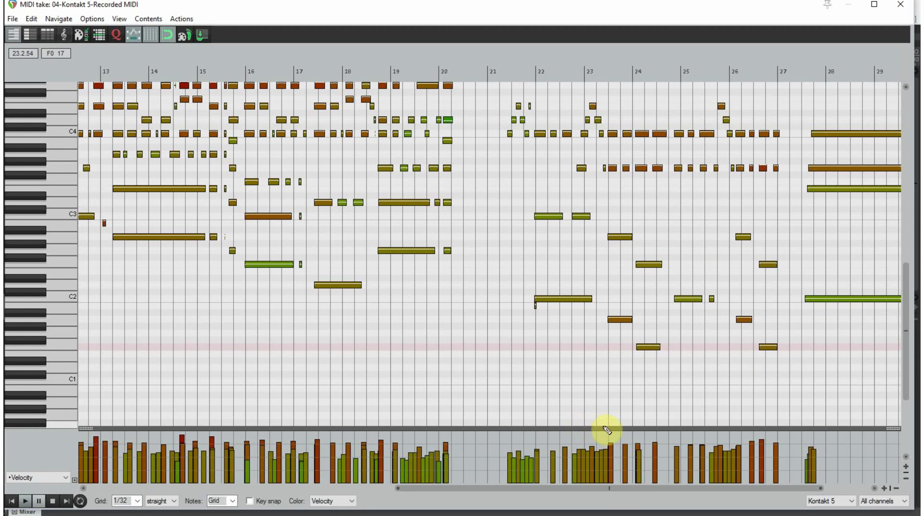
key("space")
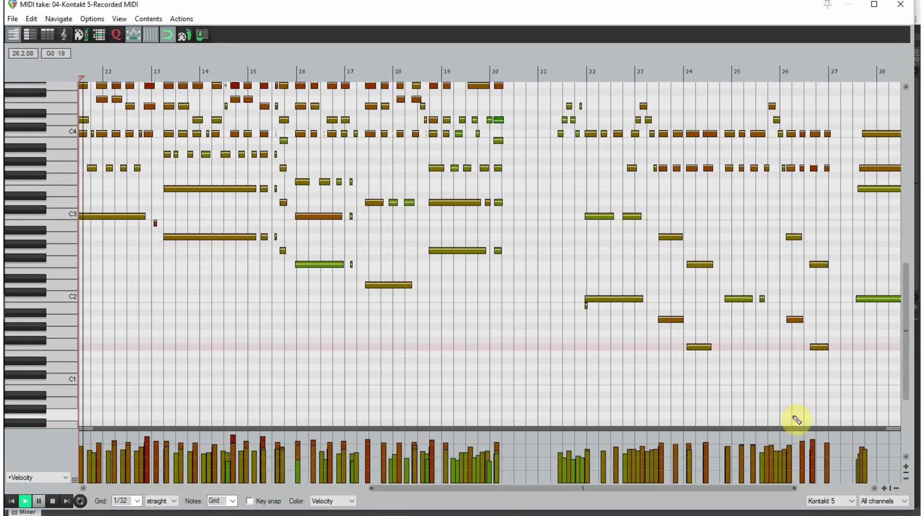
left_click(52, 502)
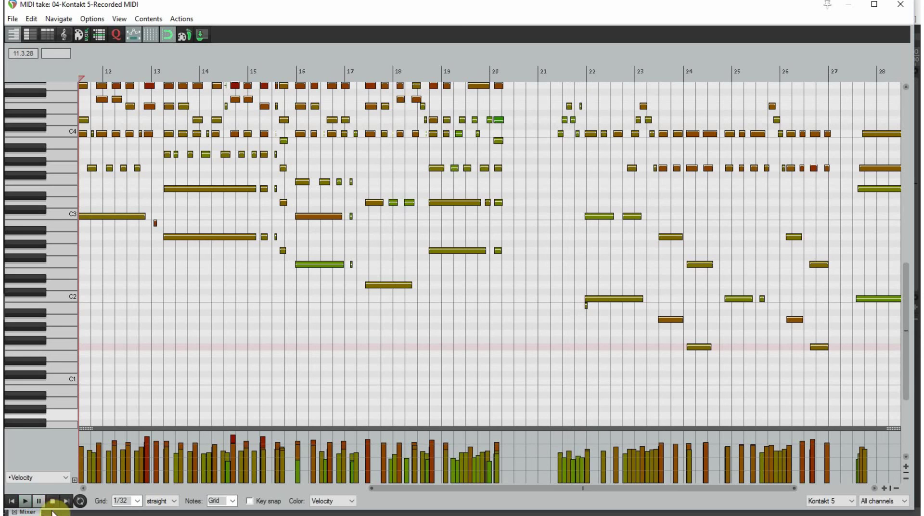
- Delete the short B1 note near bar 22 and close the MIDI editor
left_click(586, 307)
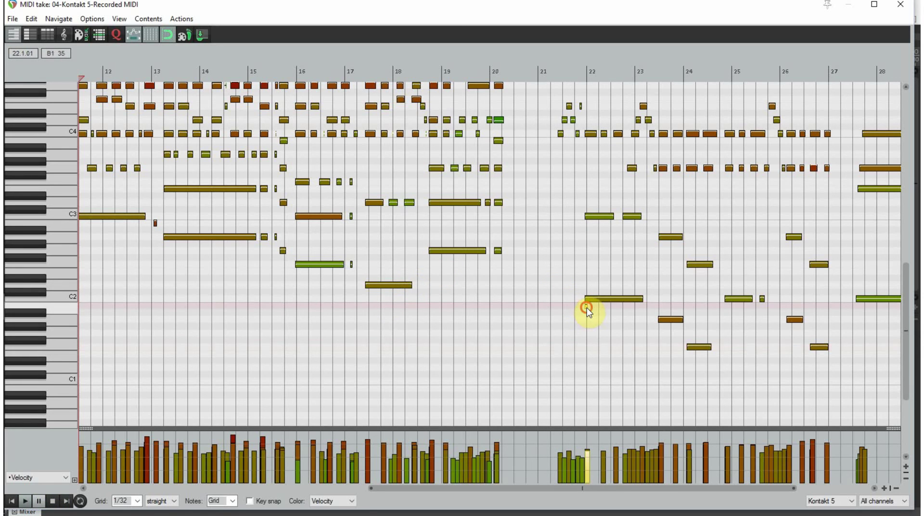
key("Delete")
scroll(590, 312, "left", 5)
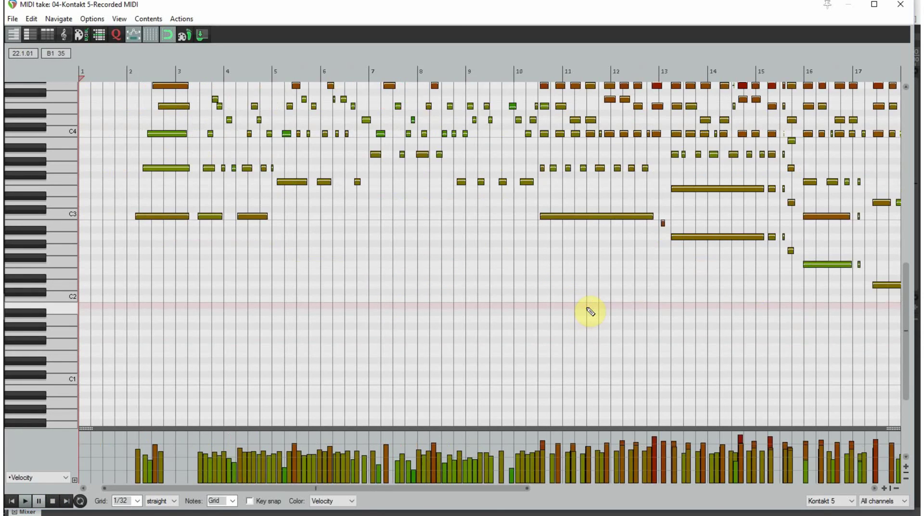
scroll(590, 312, "down", 6)
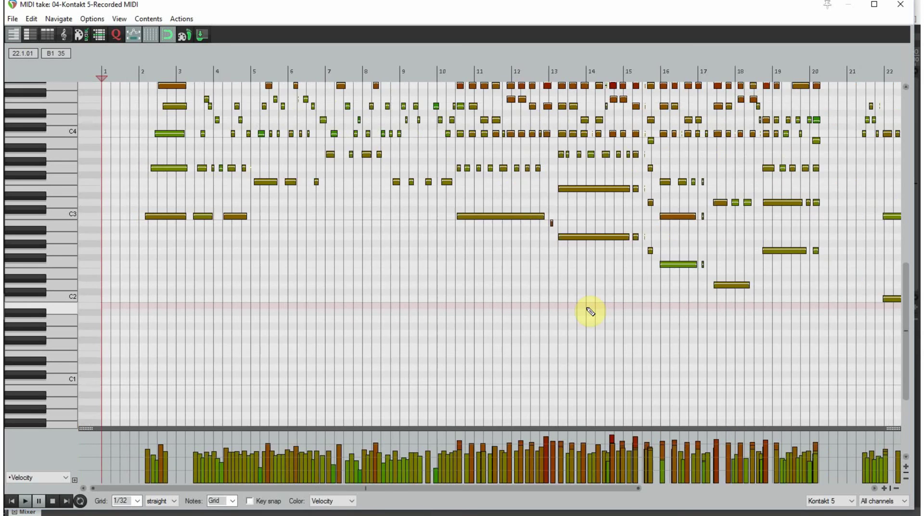
left_click(437, 320)
scroll(442, 323, "up", 2)
scroll(443, 324, "up", 5)
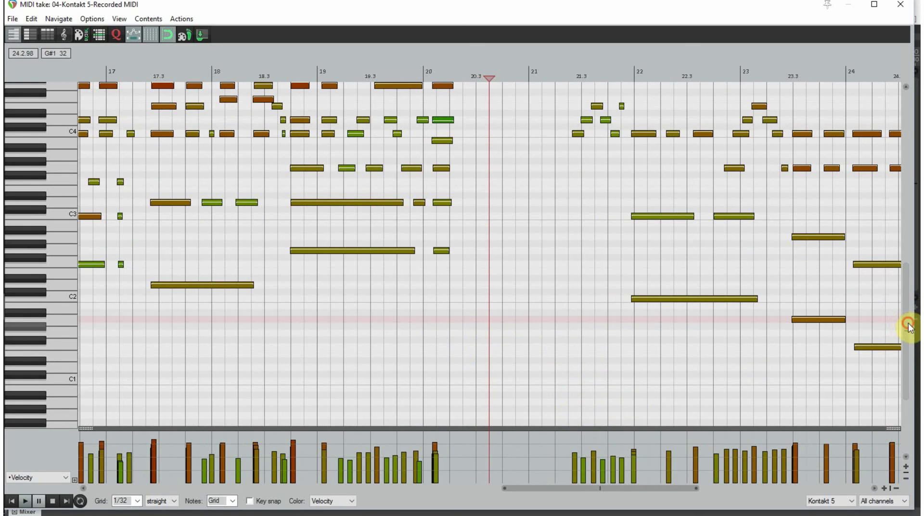
left_click_drag(908, 326, 906, 284)
left_click(901, 6)
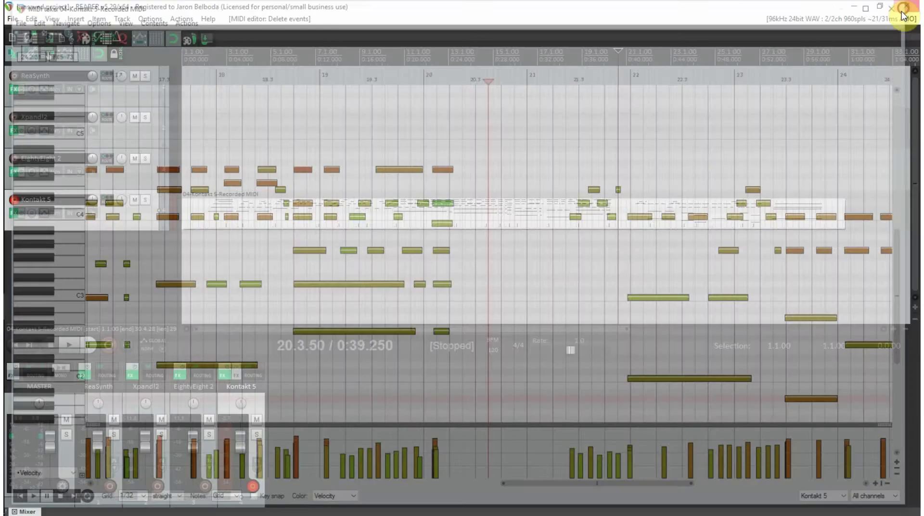
- Rewind to the project start and check the E-Piano loaded in track 4's Kontakt 5
scroll(585, 232, "up", 2)
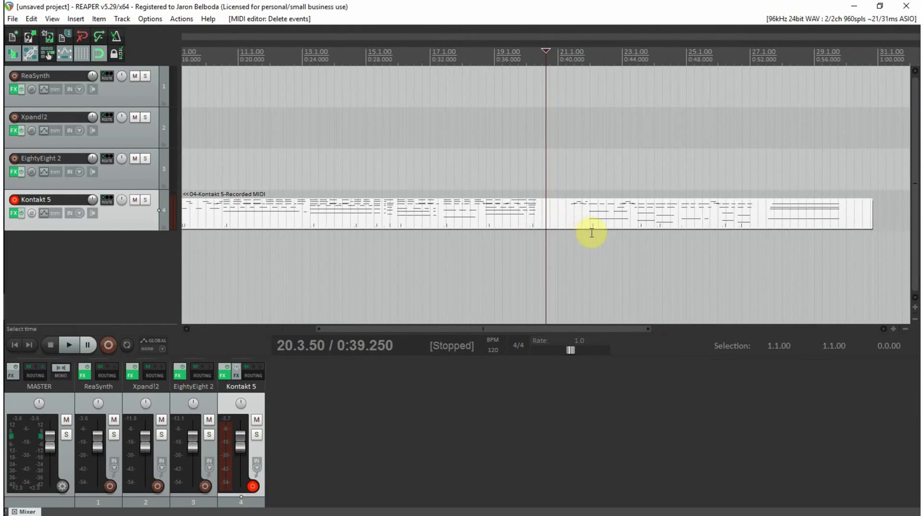
scroll(554, 235, "up", 2)
scroll(579, 228, "down", 5)
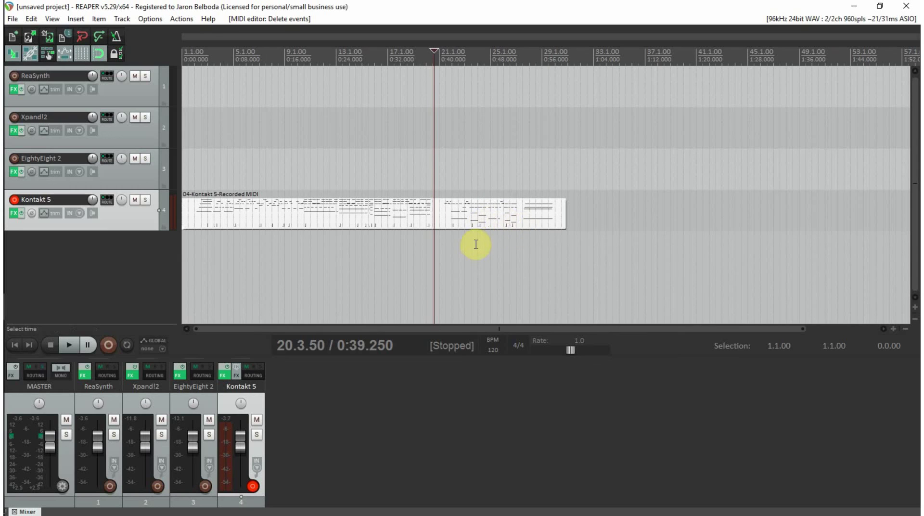
key("Home")
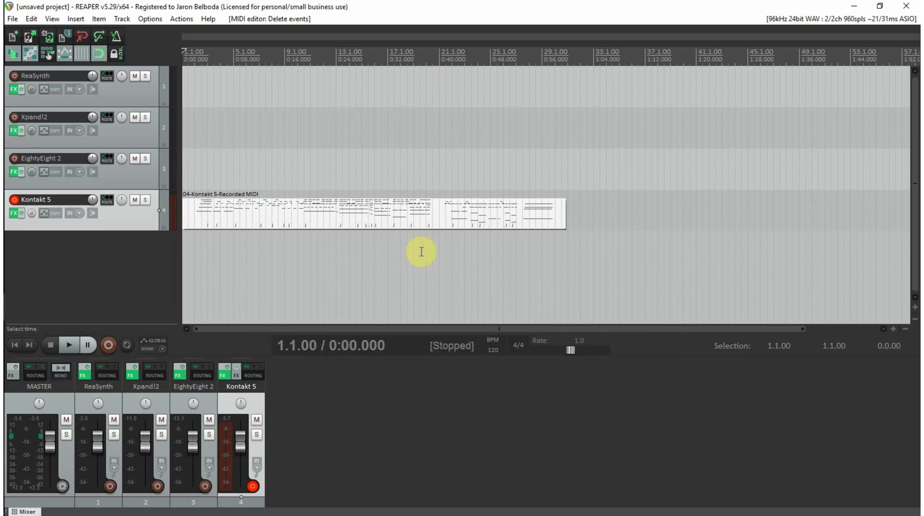
left_click(13, 214)
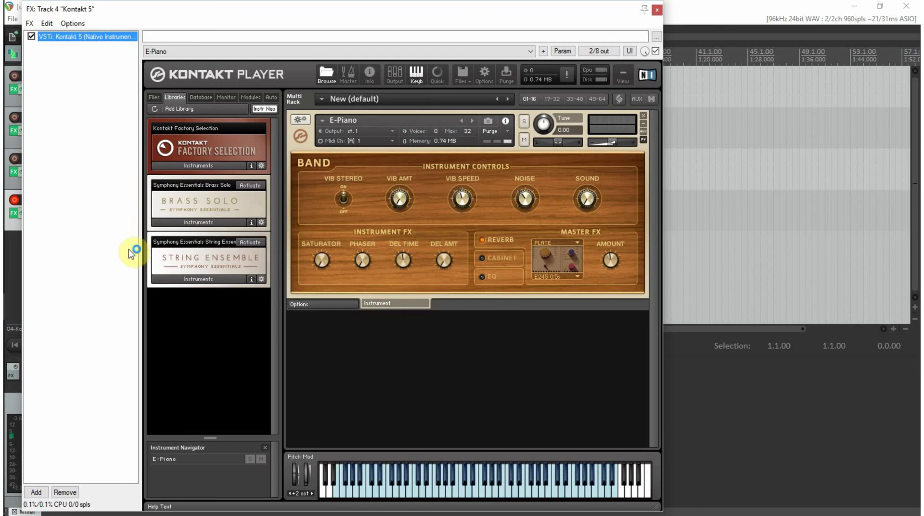
left_click(656, 11)
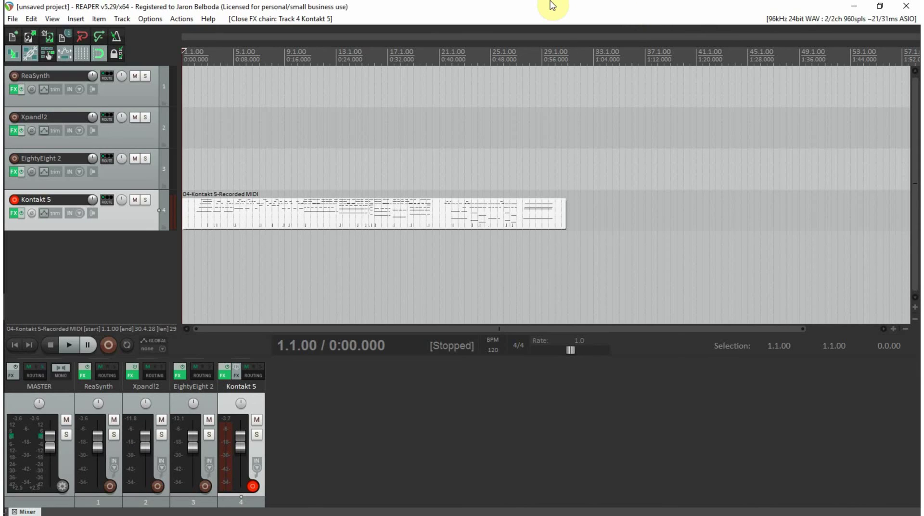